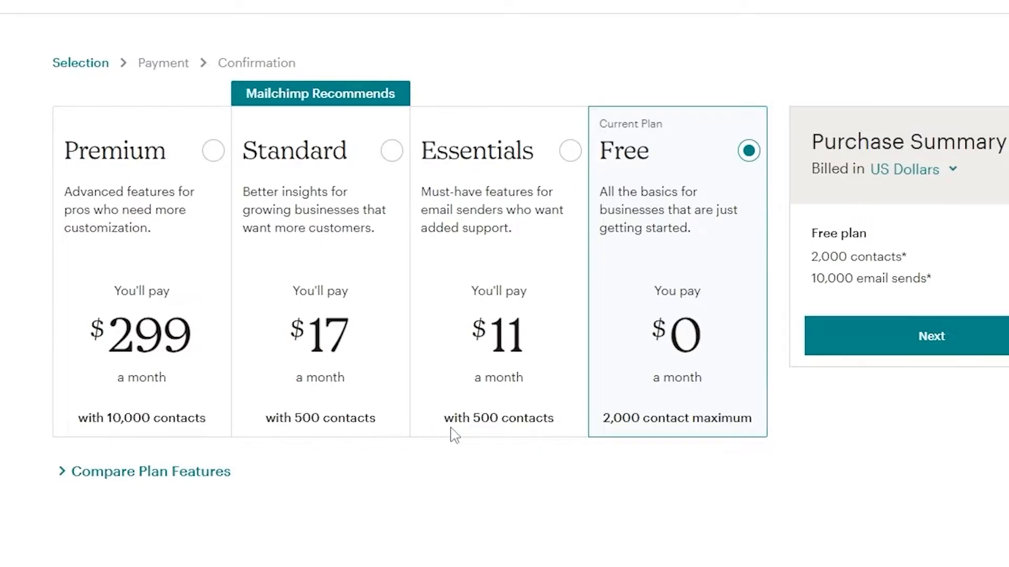
- Select the Essentials plan and preview its pricing for 20,000 and for 10,000 contacts
click(455, 435)
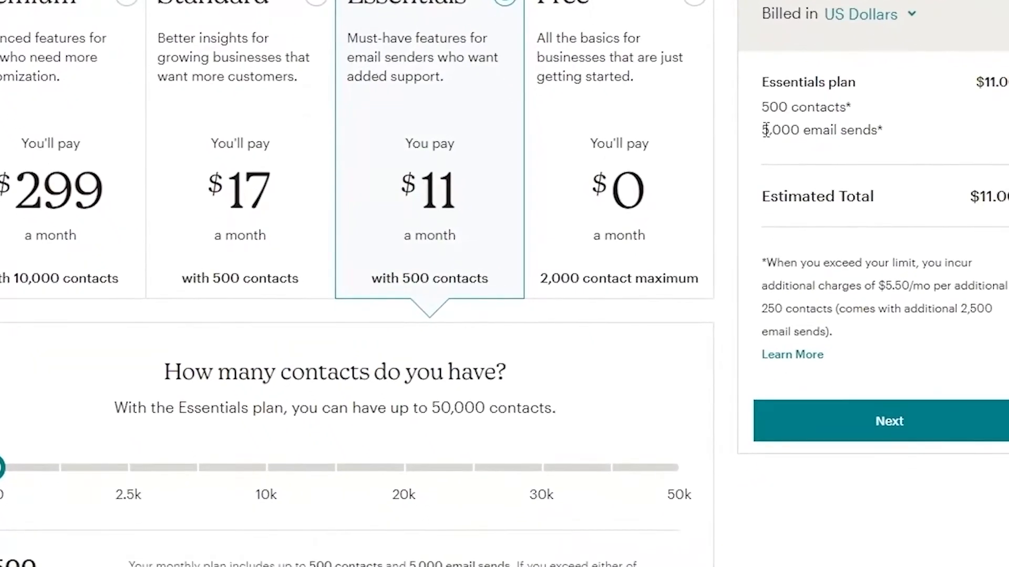
drag(766, 130, 878, 130)
click(914, 133)
scroll(47, 511, down, 2)
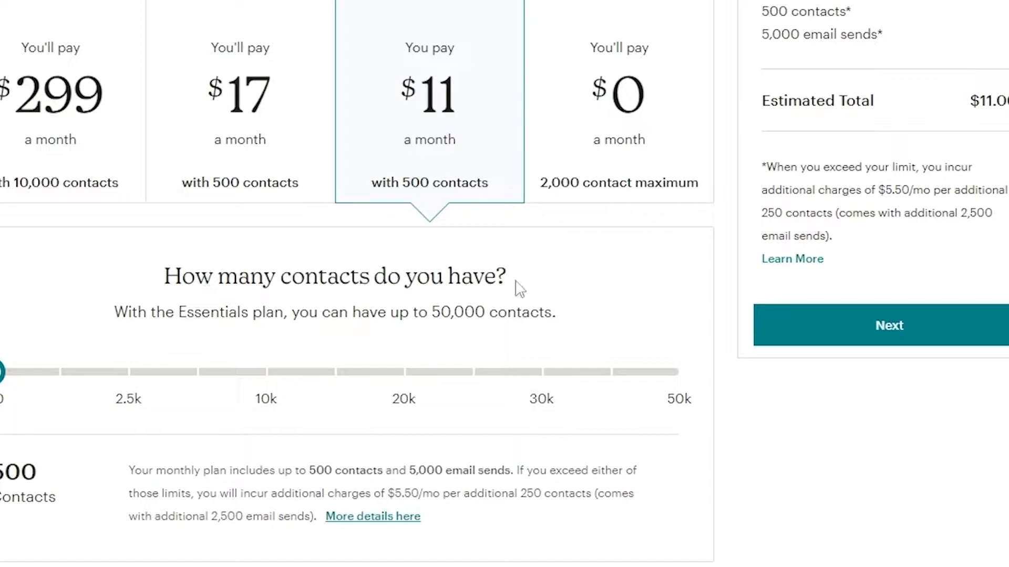
drag(6, 370, 412, 359)
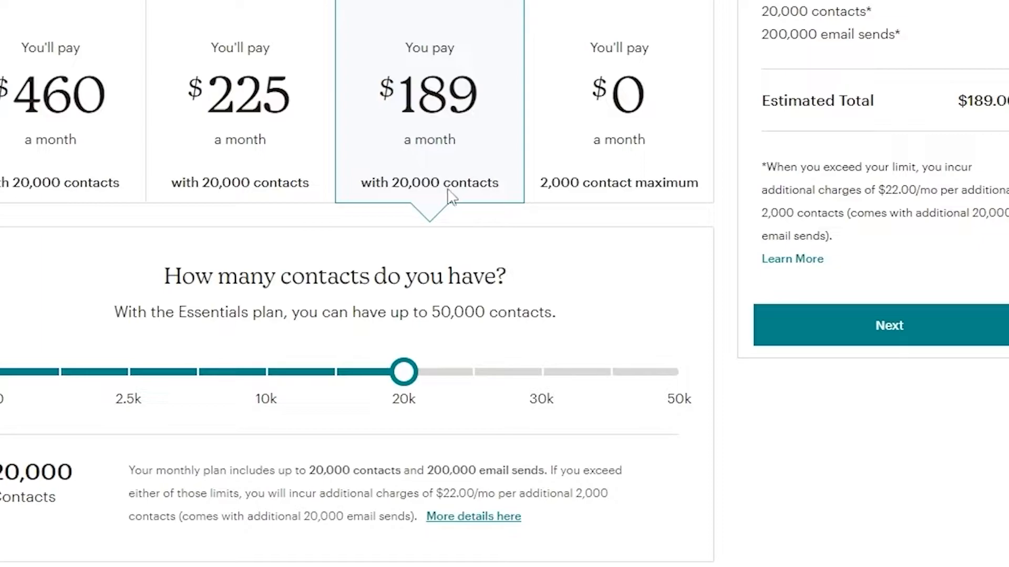
drag(404, 372, 266, 368)
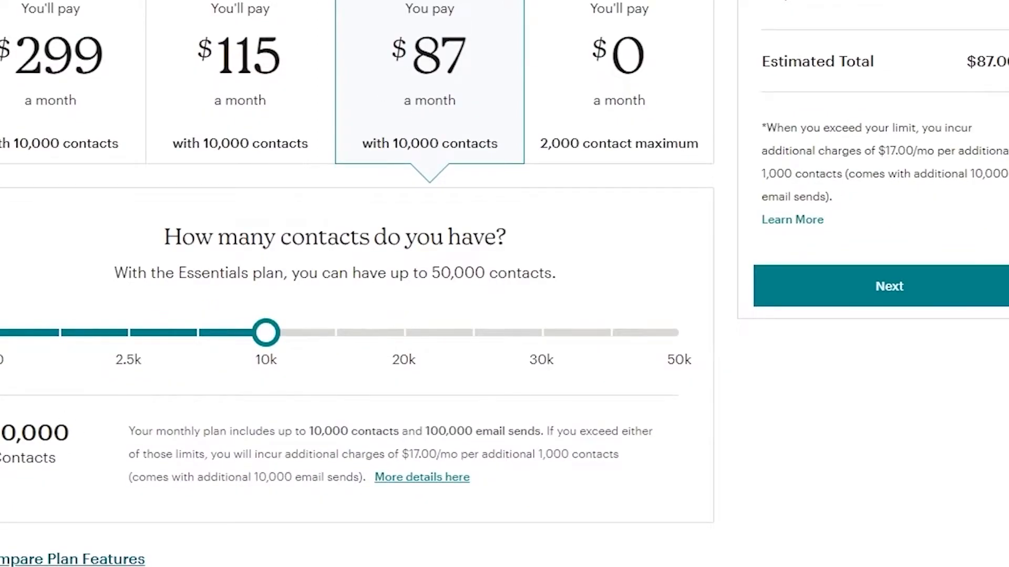
- Examine the plan feature comparison for the Free and Essentials plans, highlighting marketing channels, email templates, A/B testing, branding and support
scroll(27, 396, down, 5)
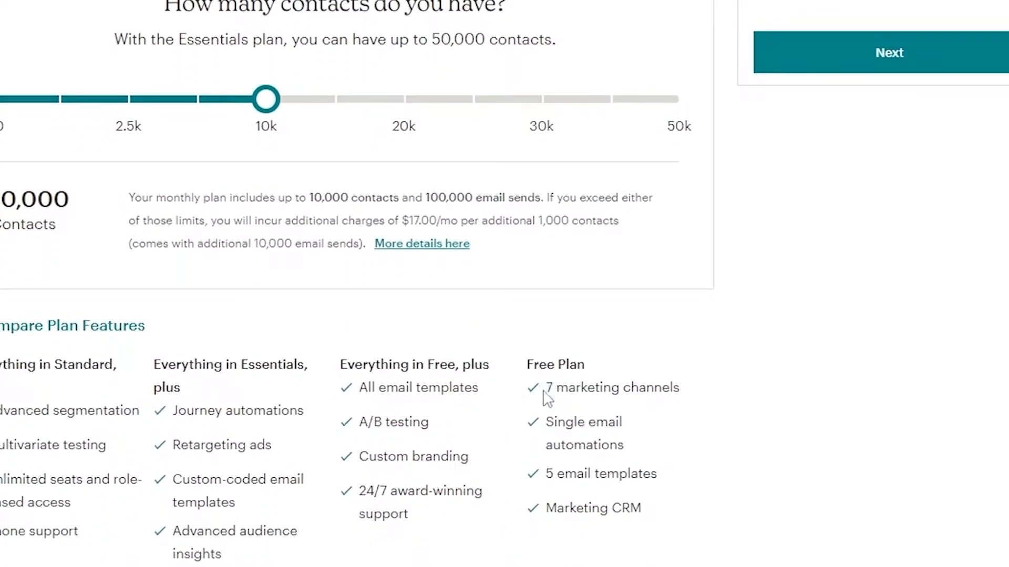
drag(548, 391, 691, 398)
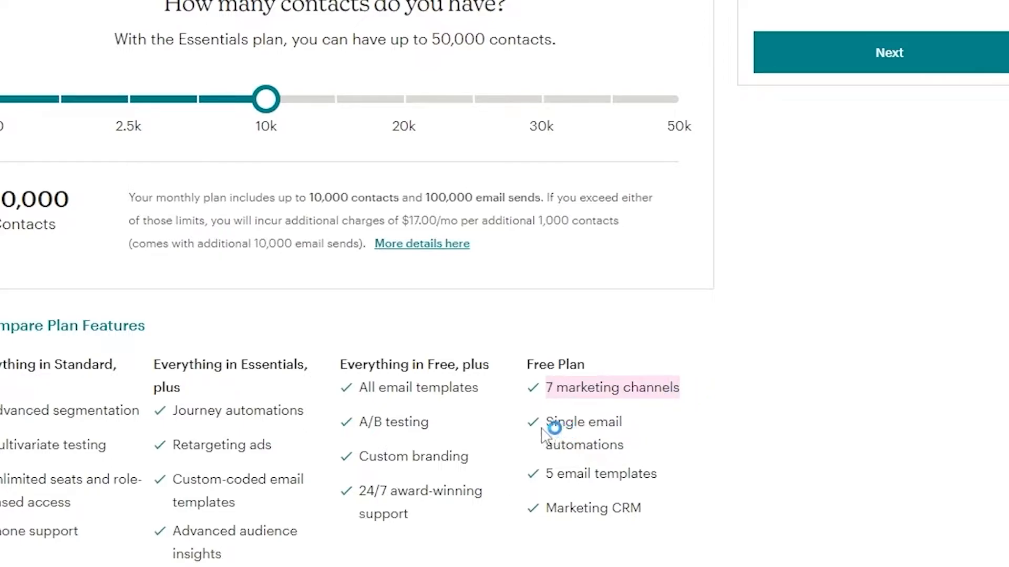
drag(549, 425, 634, 436)
drag(546, 474, 666, 486)
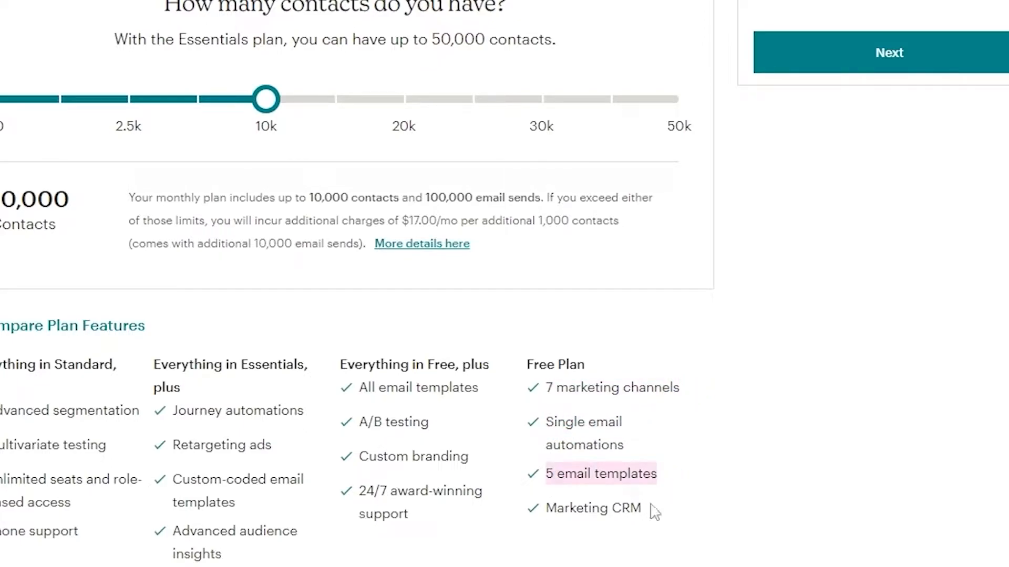
scroll(417, 370, up, 3)
scroll(421, 447, down, 3)
drag(359, 427, 434, 430)
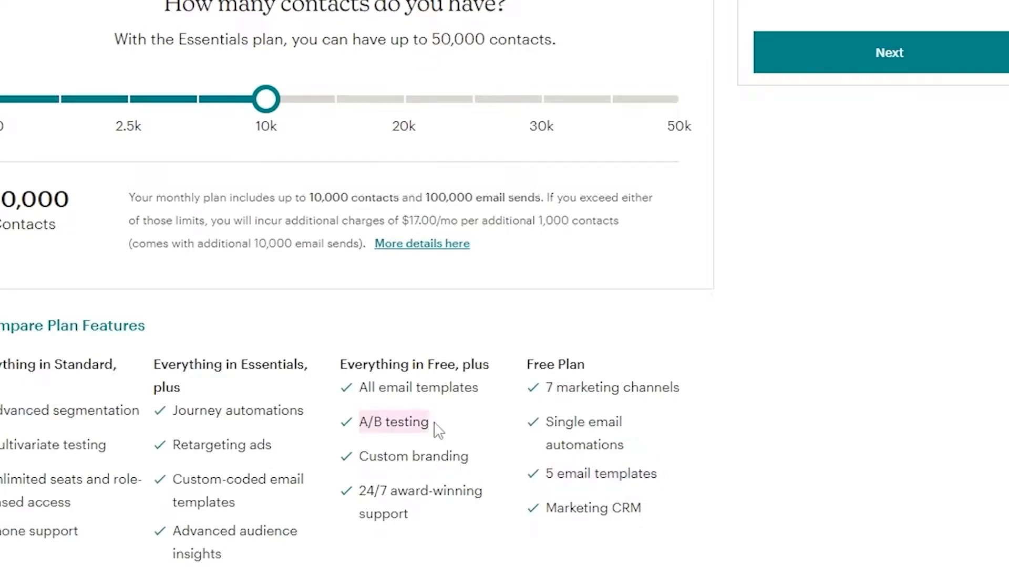
drag(360, 454, 457, 453)
drag(362, 480, 459, 492)
click(443, 550)
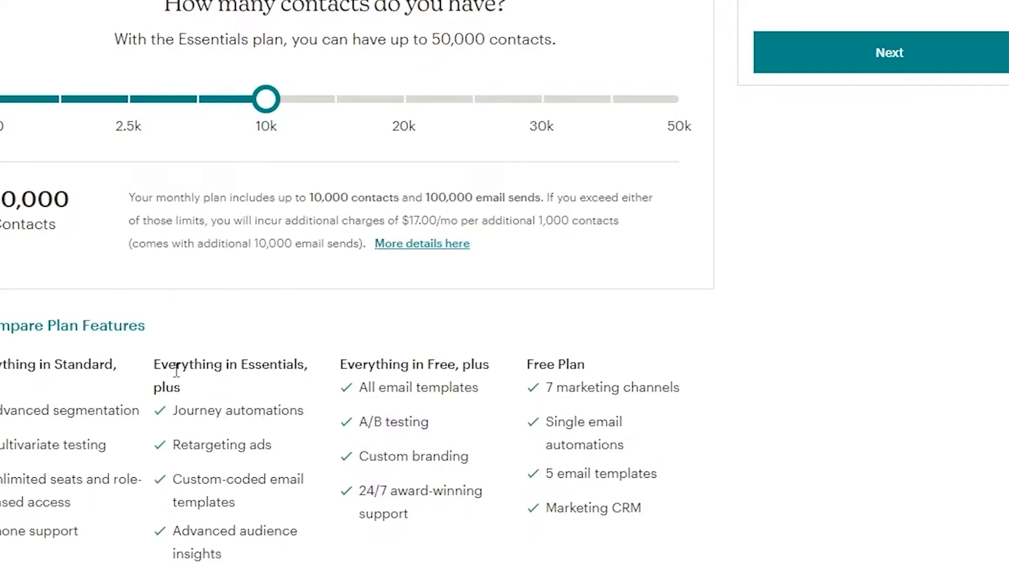
- Examine the features the Standard plan adds to Essentials, highlighting journey automations and retargeting ads
scroll(189, 295, up, 4)
scroll(190, 289, down, 4)
scroll(189, 294, up, 1)
scroll(184, 315, down, 1)
drag(171, 412, 299, 430)
drag(178, 446, 280, 453)
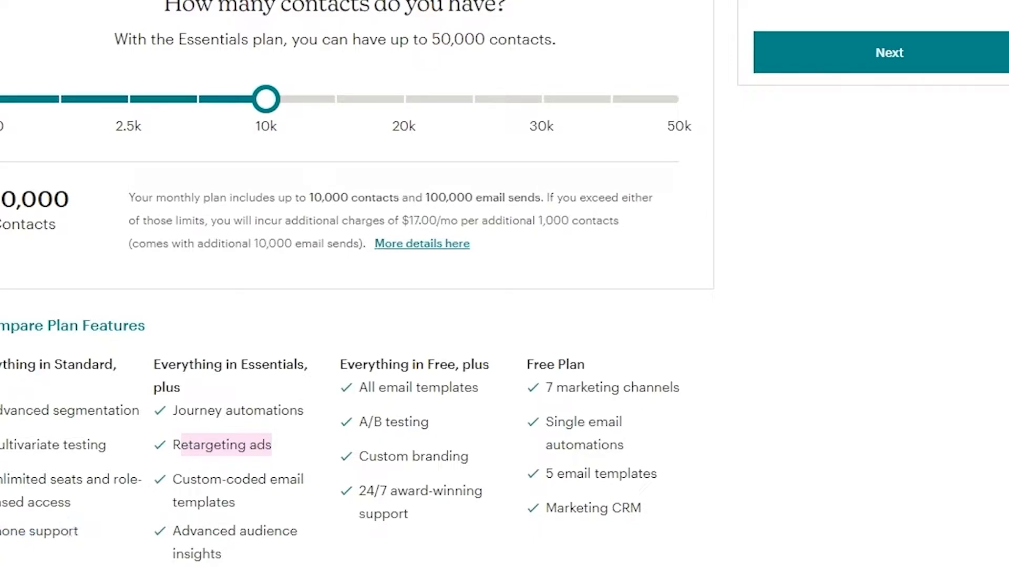
- Compare the plan prices at 500 and 20,000 contacts, ending with the contact count at 500
scroll(85, 544, up, 5)
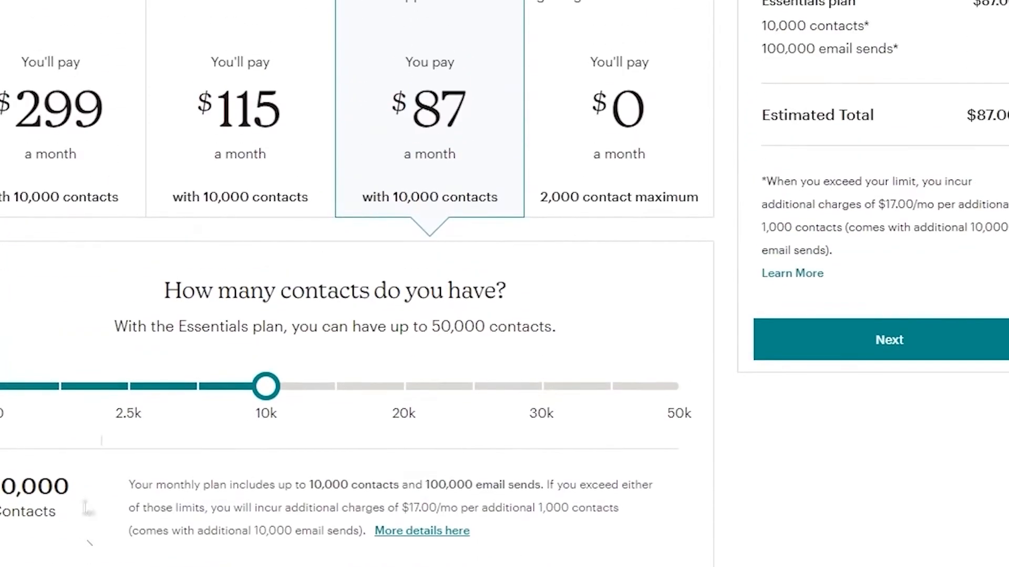
drag(248, 394, 1, 389)
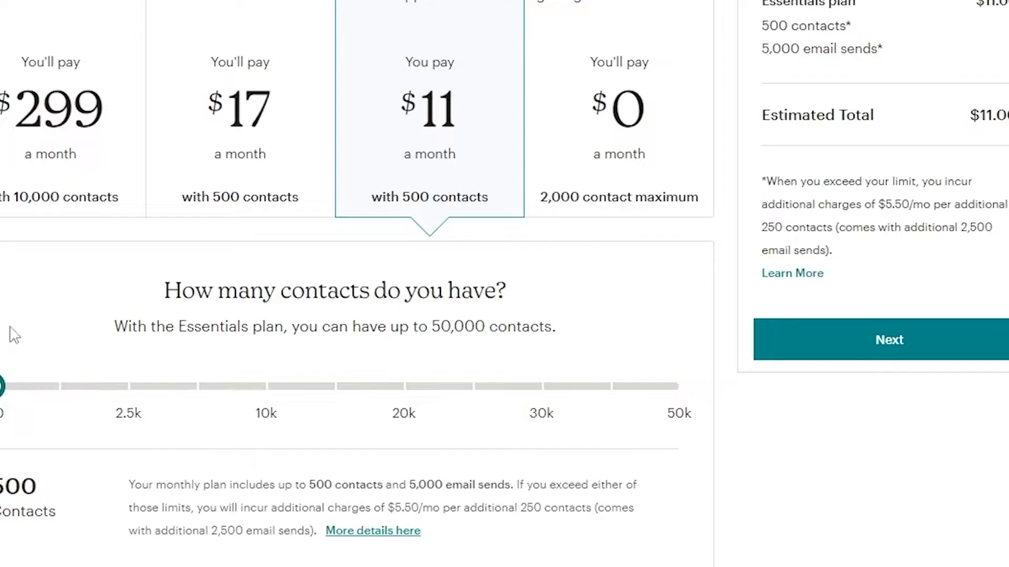
scroll(420, 258, up, 1)
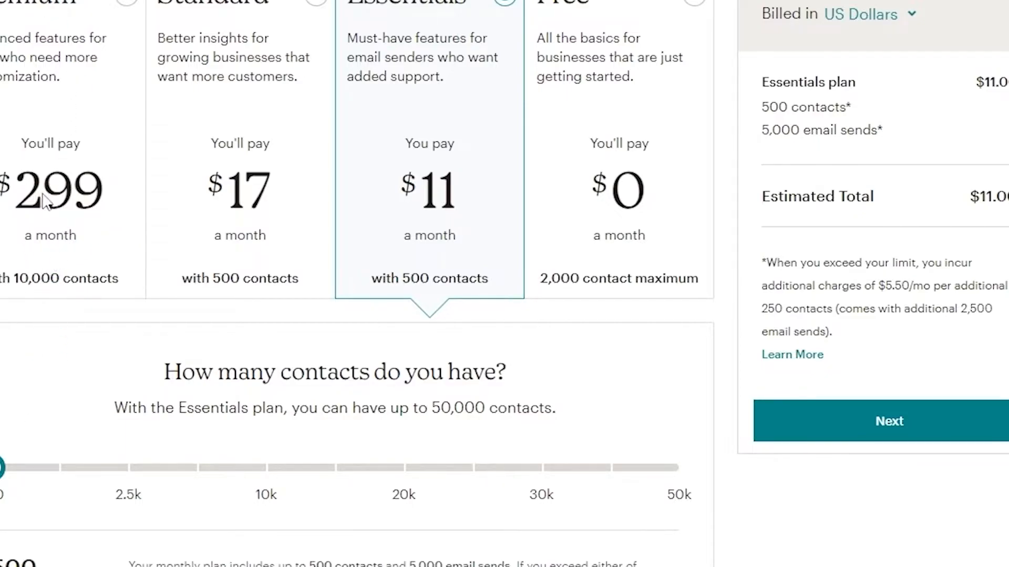
drag(3, 467, 405, 462)
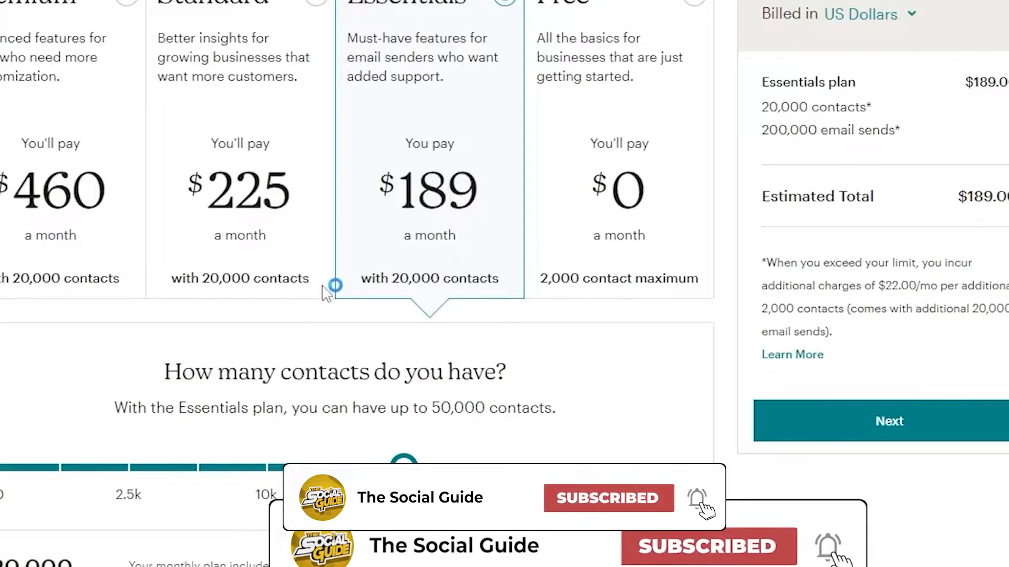
drag(404, 467, 2, 467)
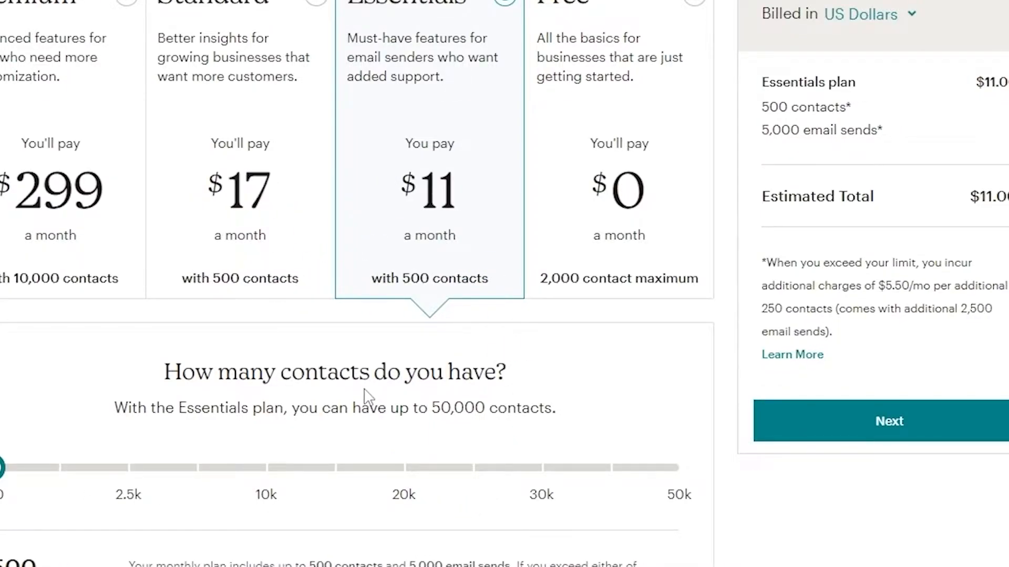
- Choose the Free plan, proceed with it and submit the account details form
click(704, 5)
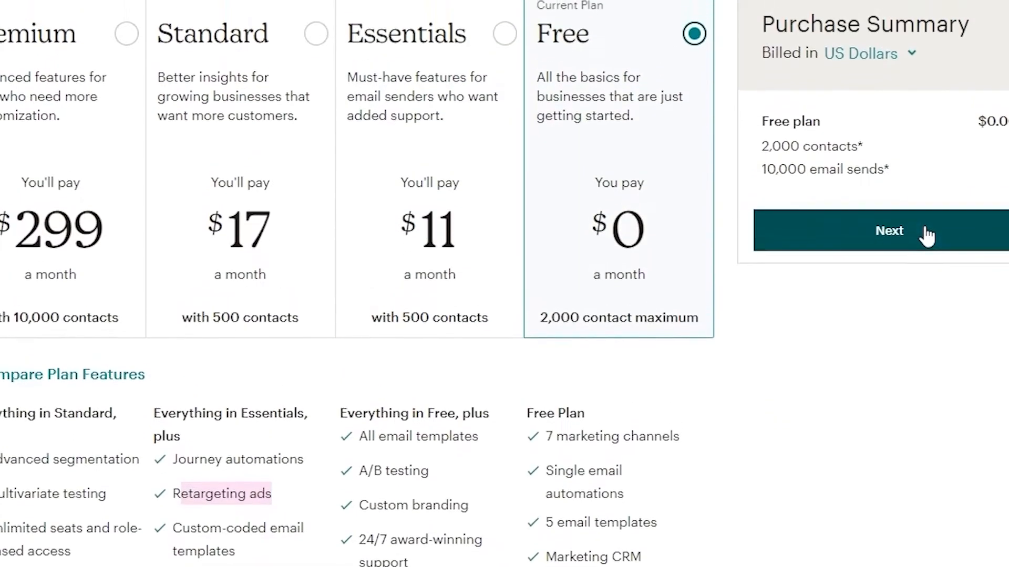
click(927, 234)
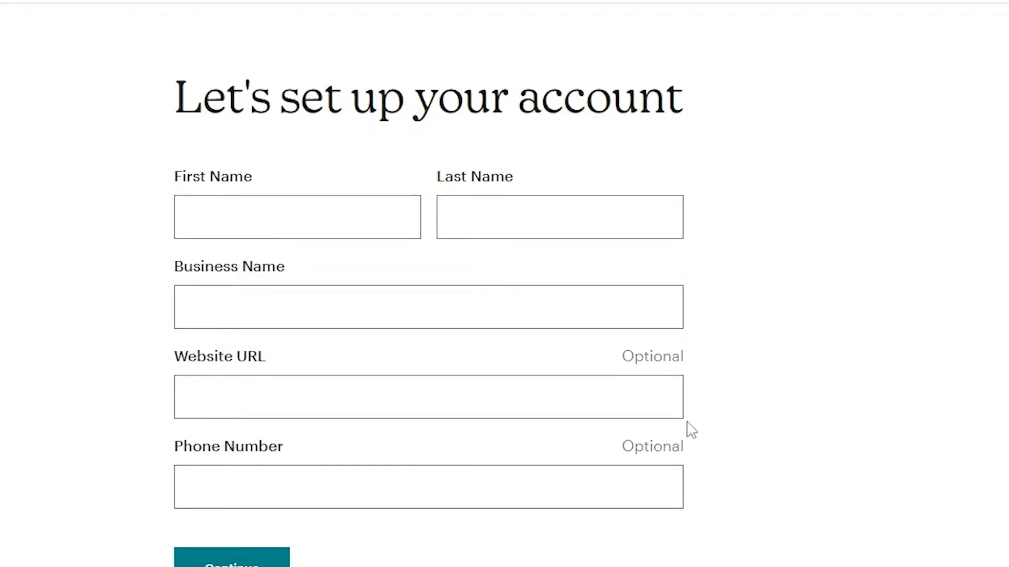
click(205, 564)
- Try the Yes, No and I'm not sure answers to the contacts question and inspect their follow-up choices
scroll(153, 140, down, 3)
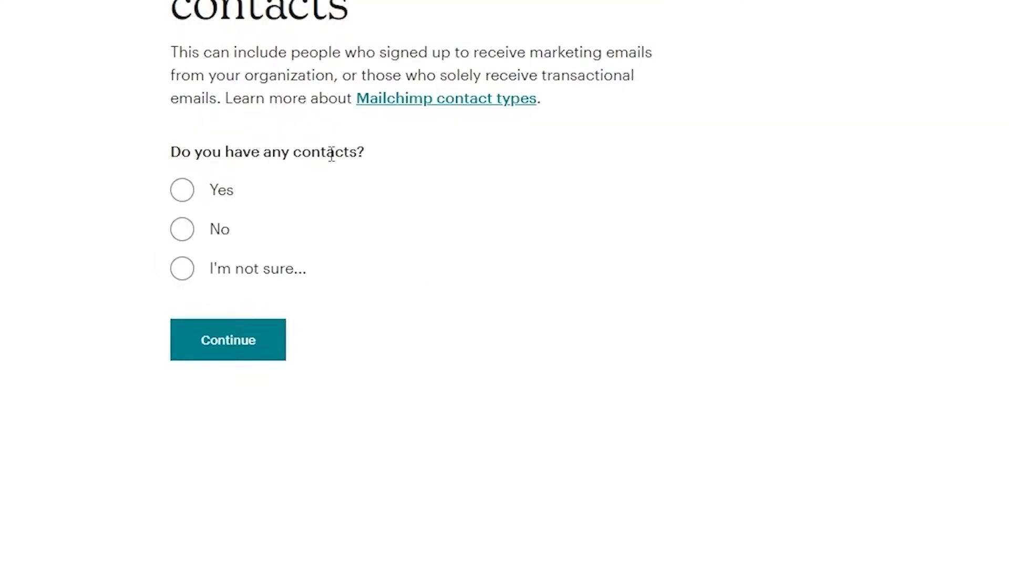
click(181, 194)
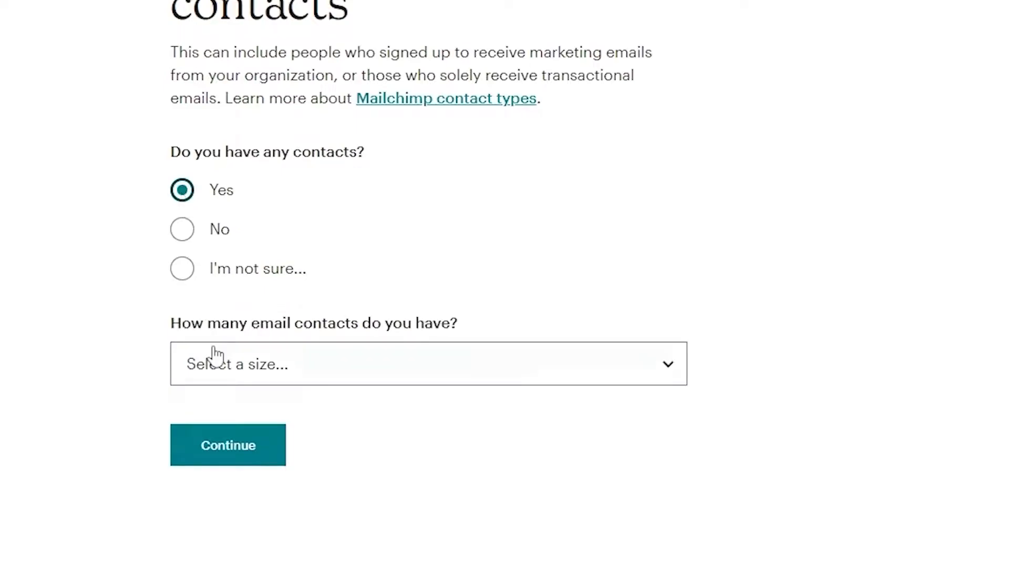
click(229, 374)
click(226, 377)
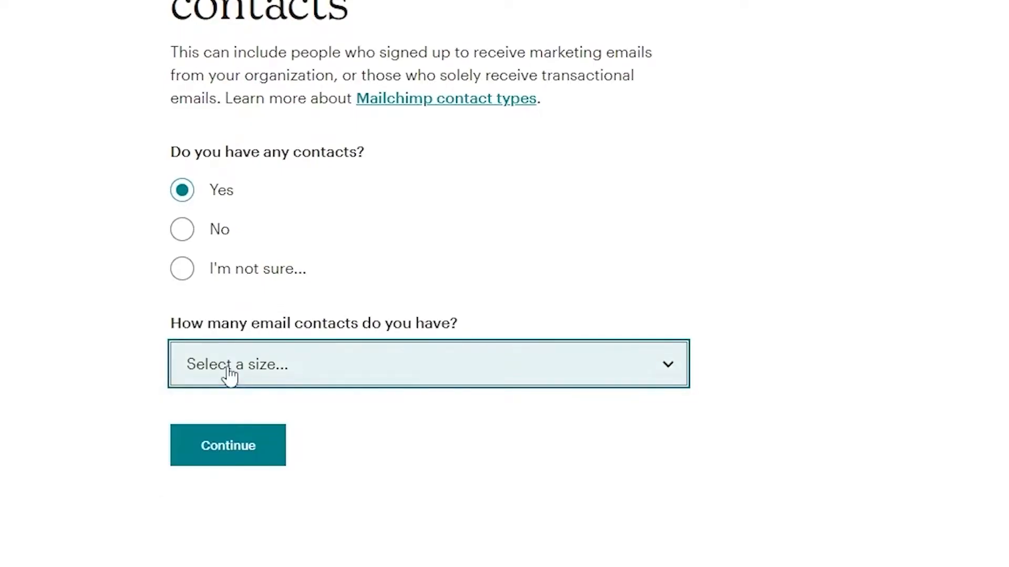
click(184, 239)
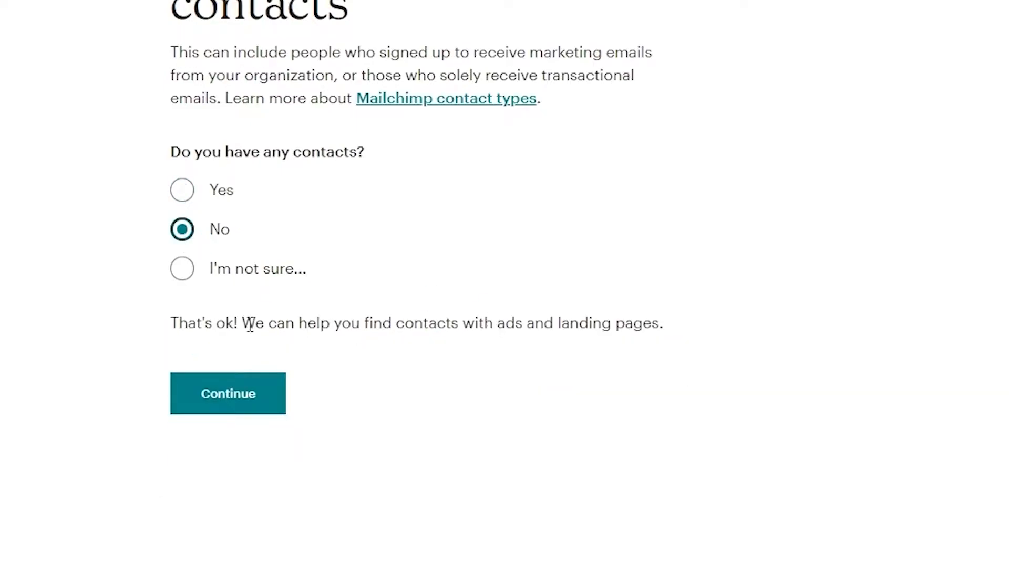
click(177, 276)
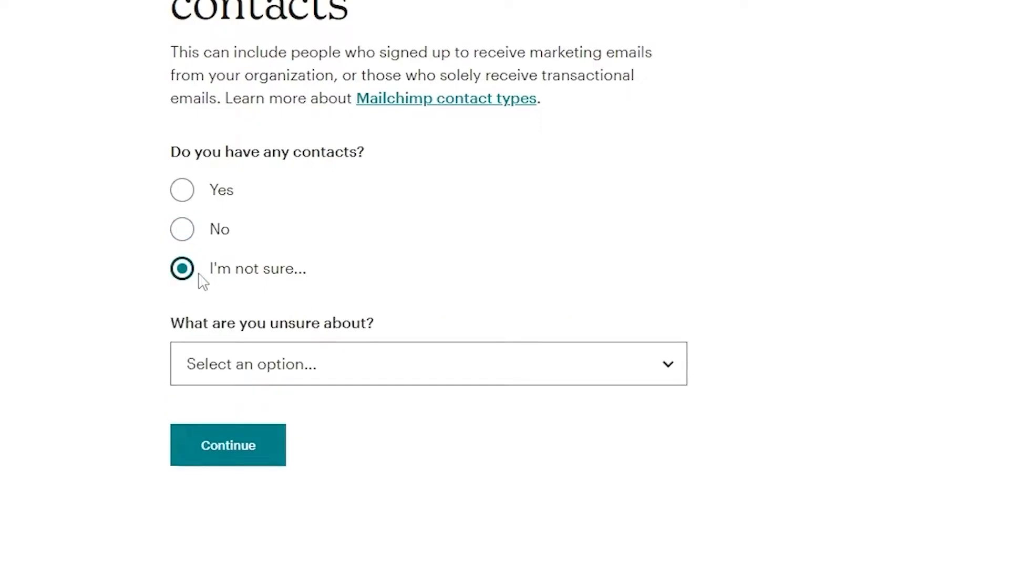
click(349, 364)
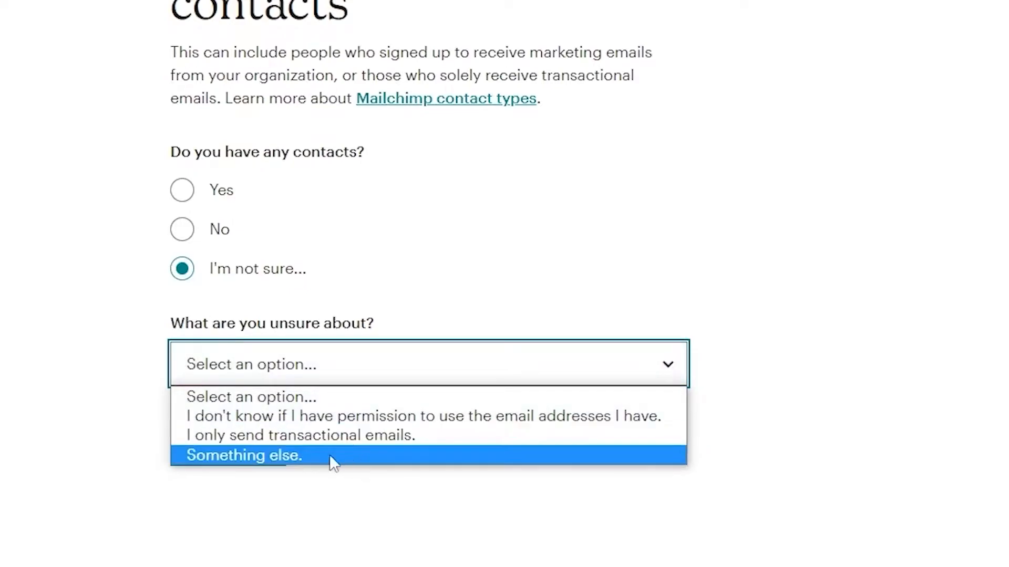
click(424, 279)
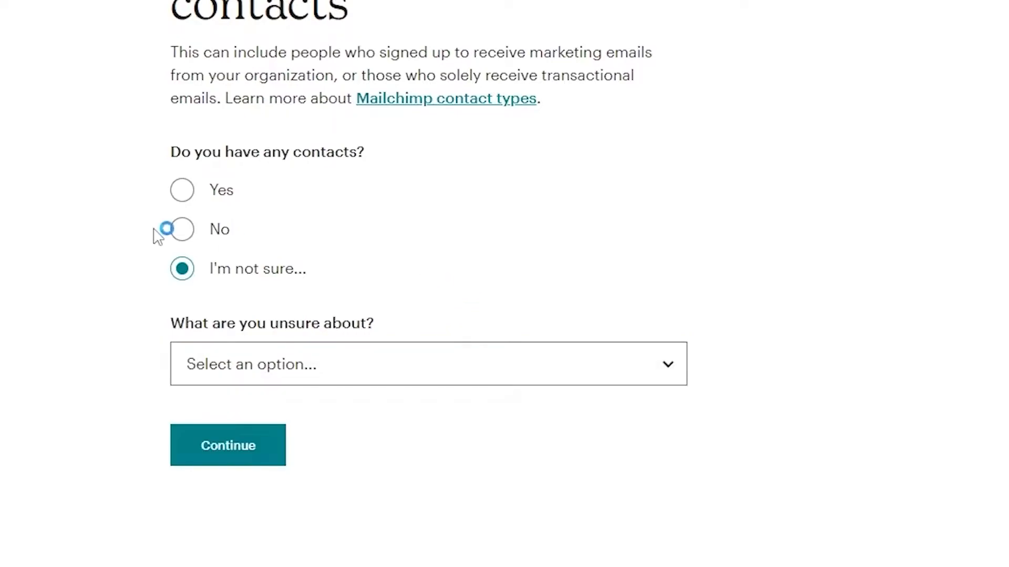
- Answer No to having any contacts and continue the account setup
click(183, 239)
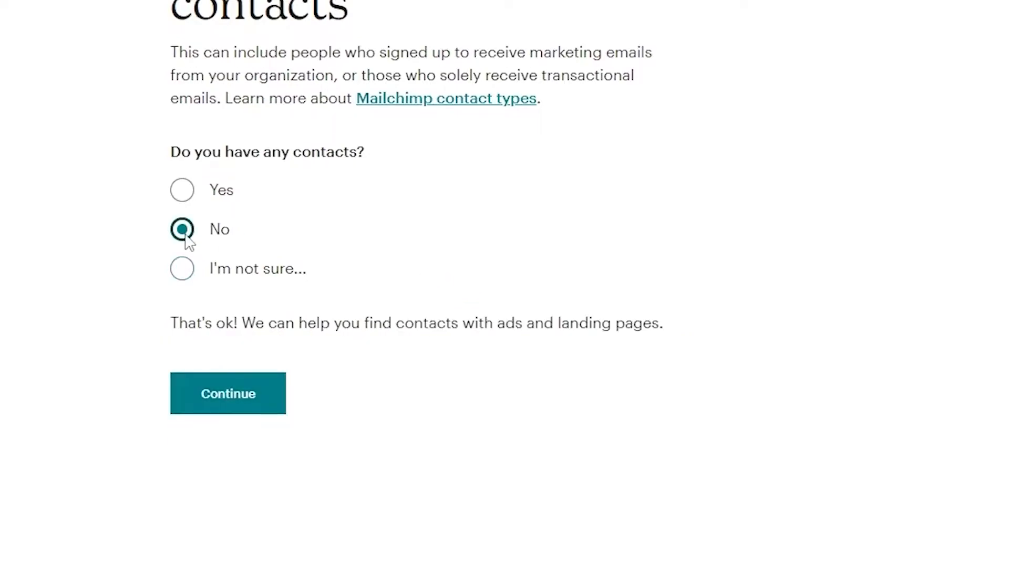
click(239, 411)
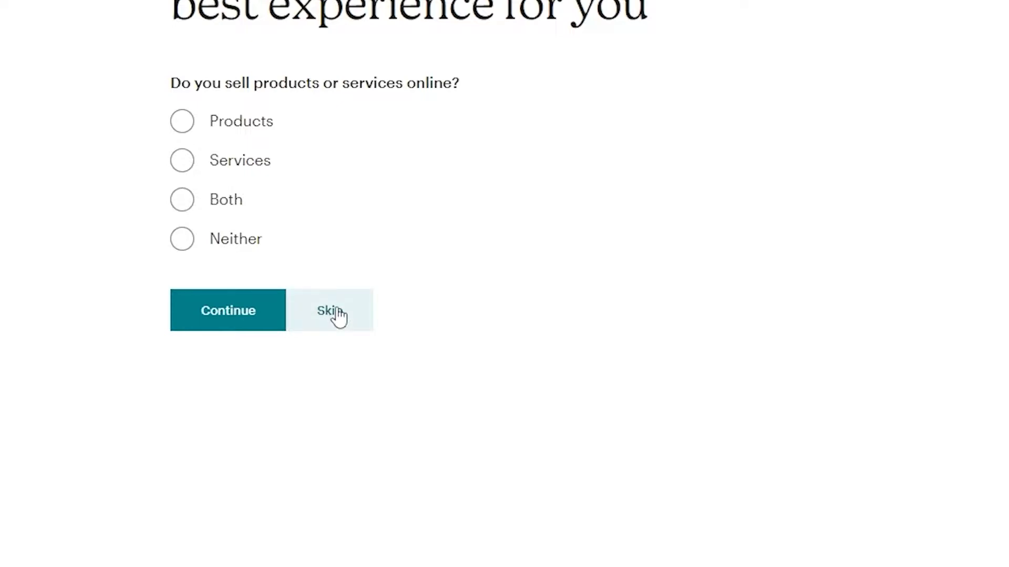
- Answer that both products and services are sold online, through the business's own website or e-commerce store
click(190, 200)
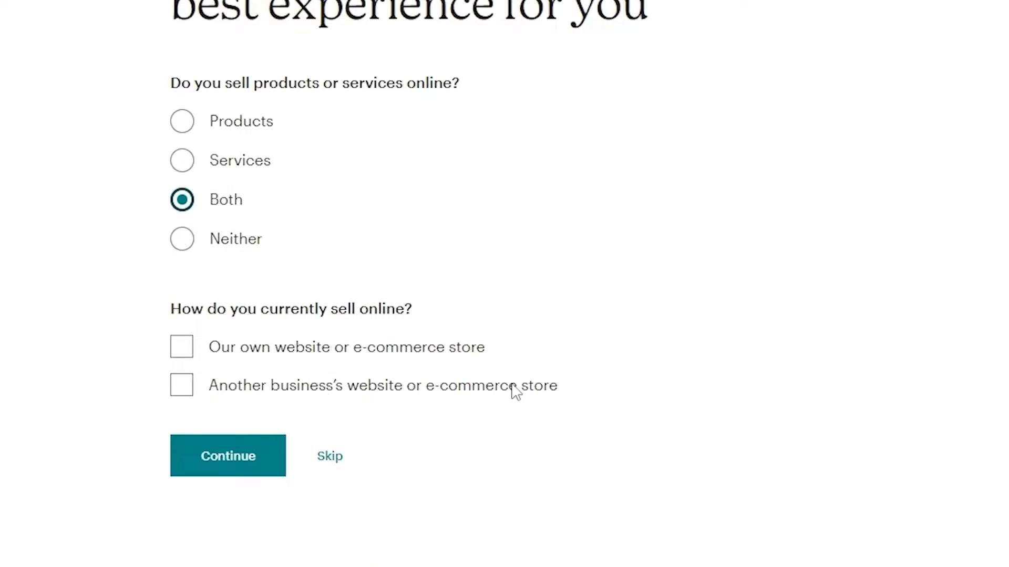
click(175, 345)
click(177, 348)
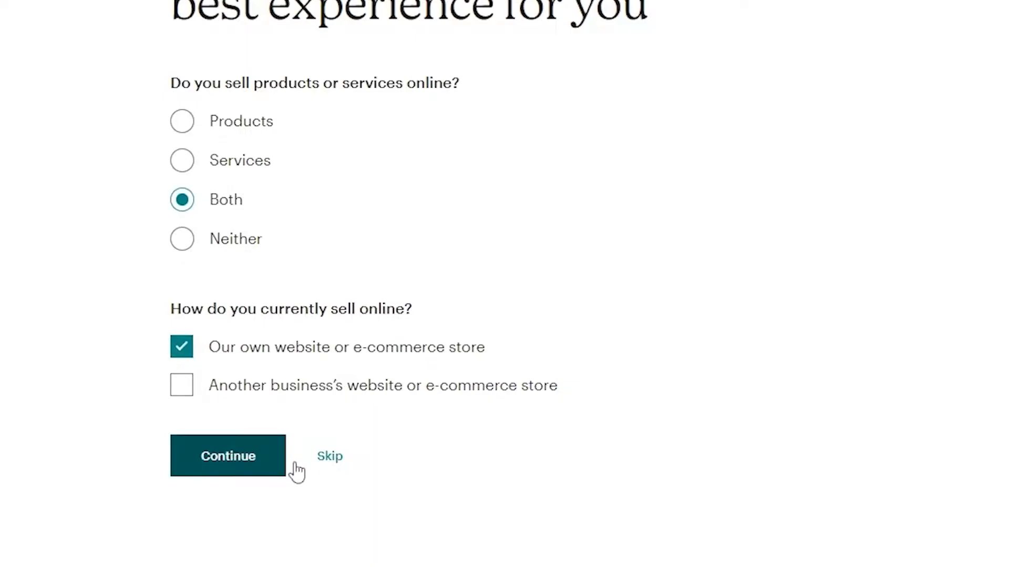
- Skip the online selling question and continue without subscribing to any additional emails
click(320, 464)
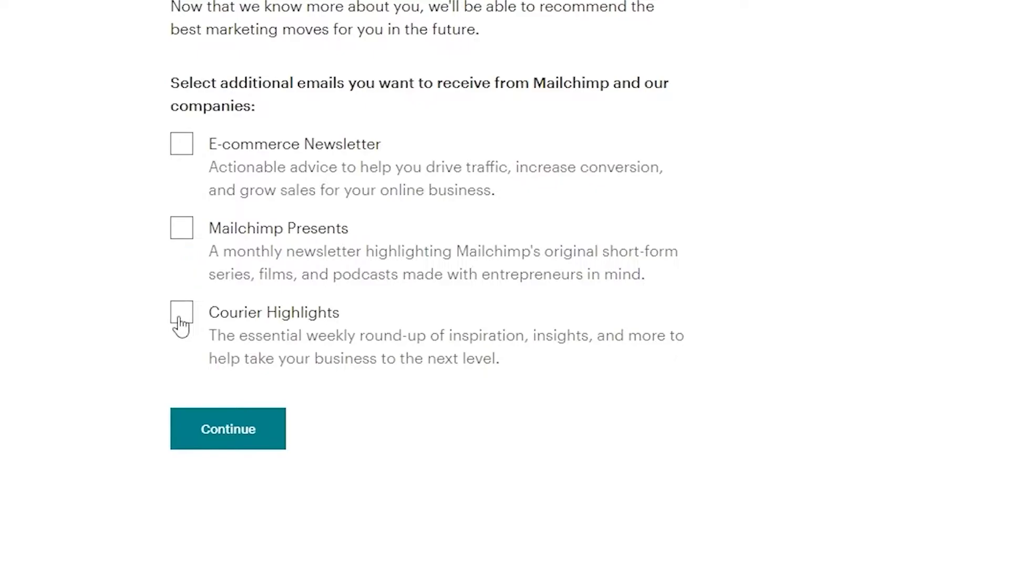
click(209, 433)
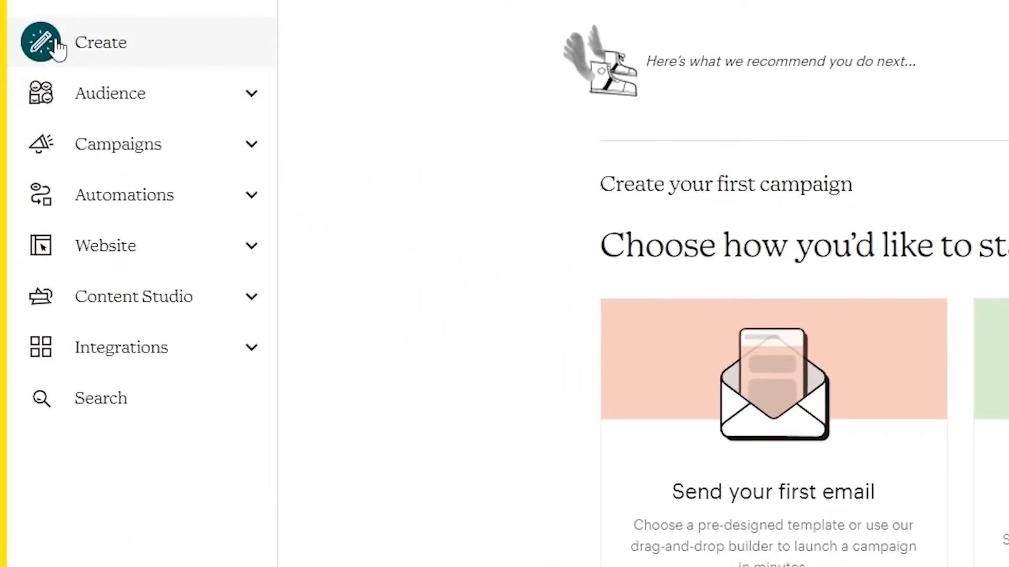
- Start creating a new website and choose to begin by designing the site
click(58, 44)
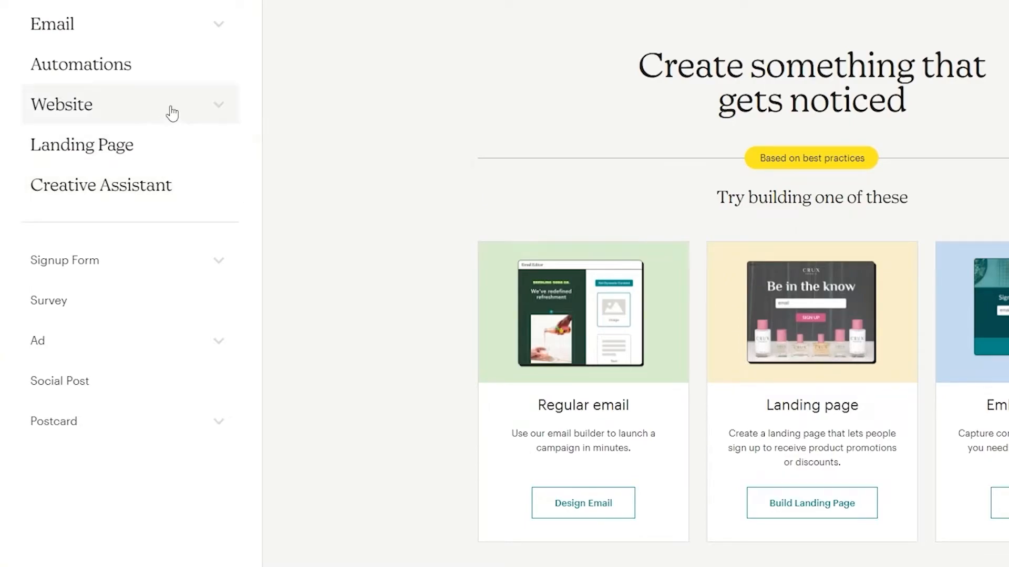
click(220, 110)
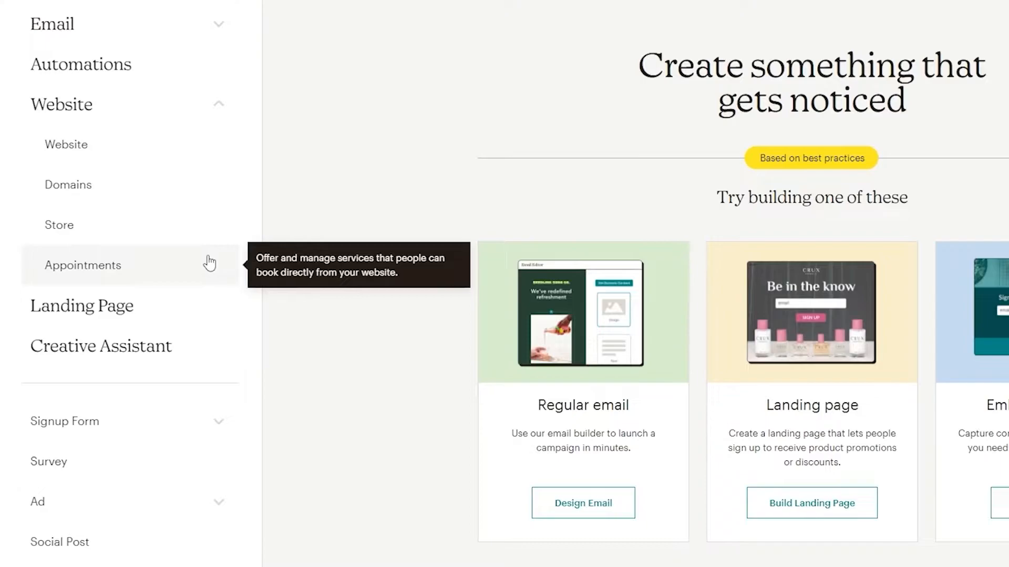
click(217, 156)
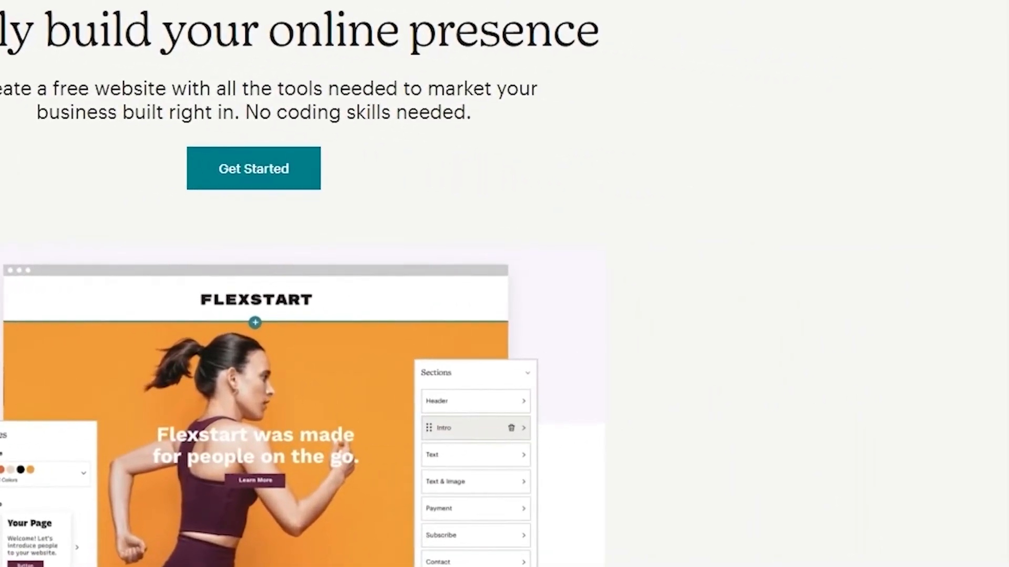
click(269, 185)
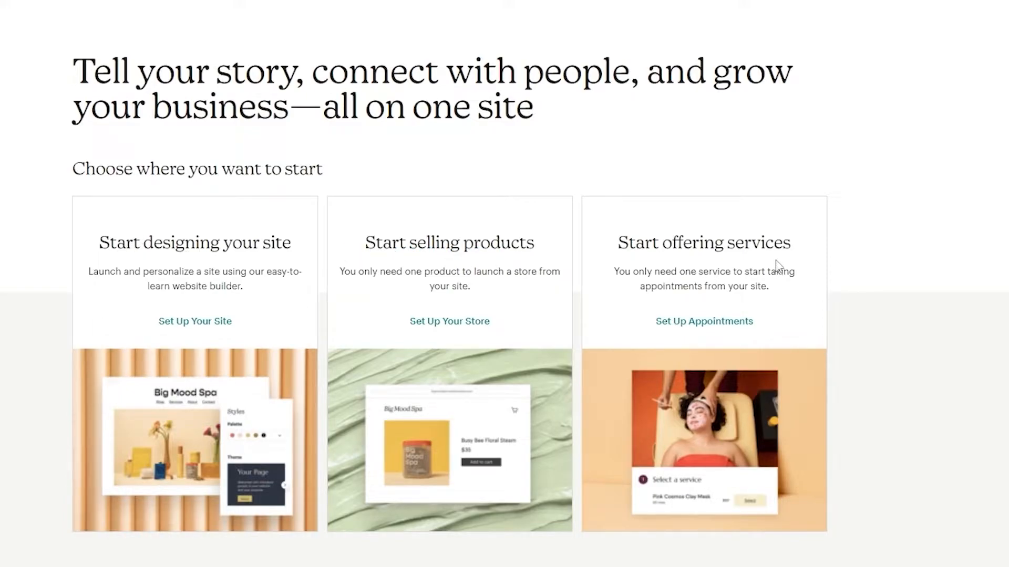
click(194, 324)
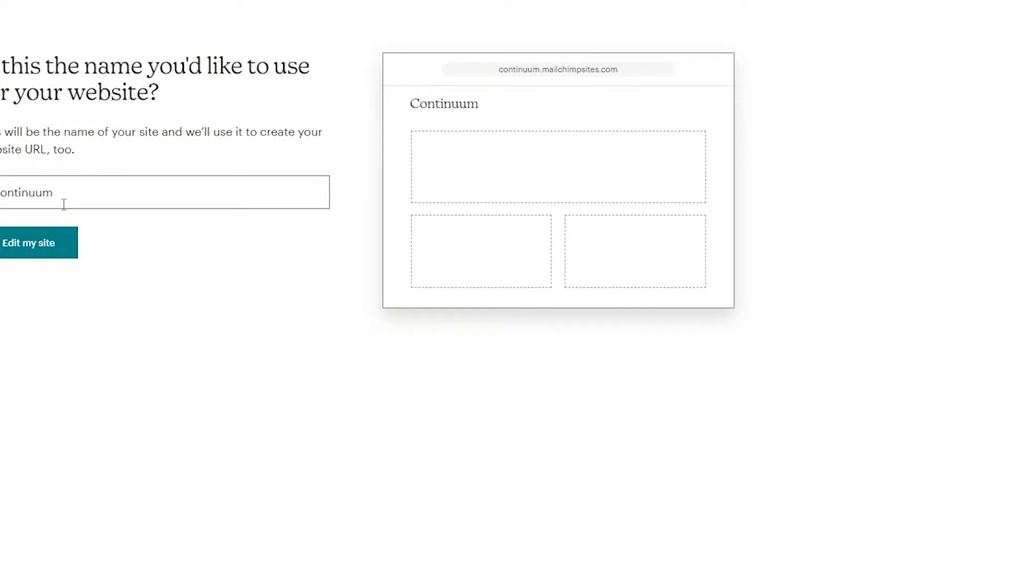
- Confirm Continuum as the website name and skip the website builder's introductory tour
click(57, 237)
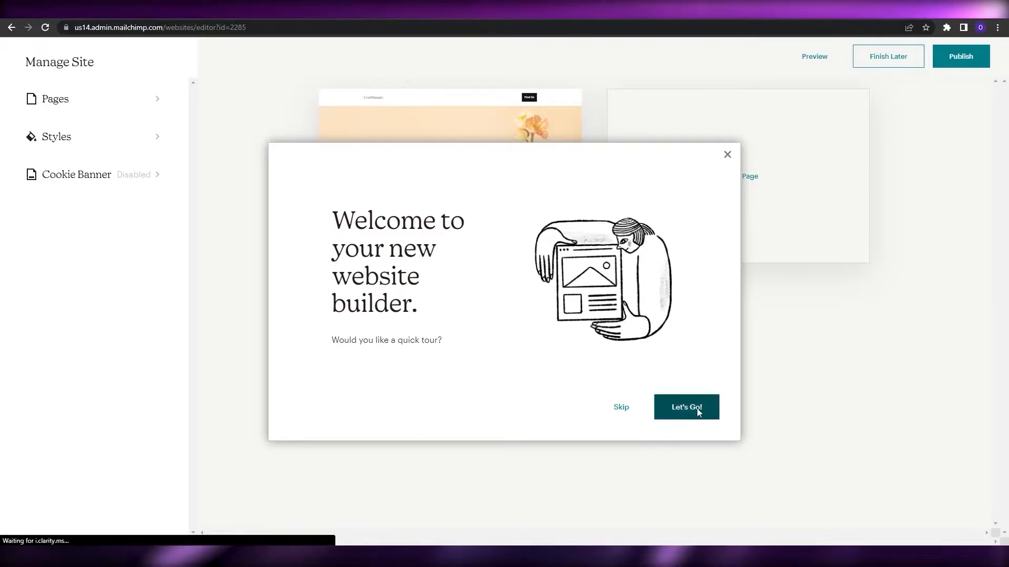
click(627, 408)
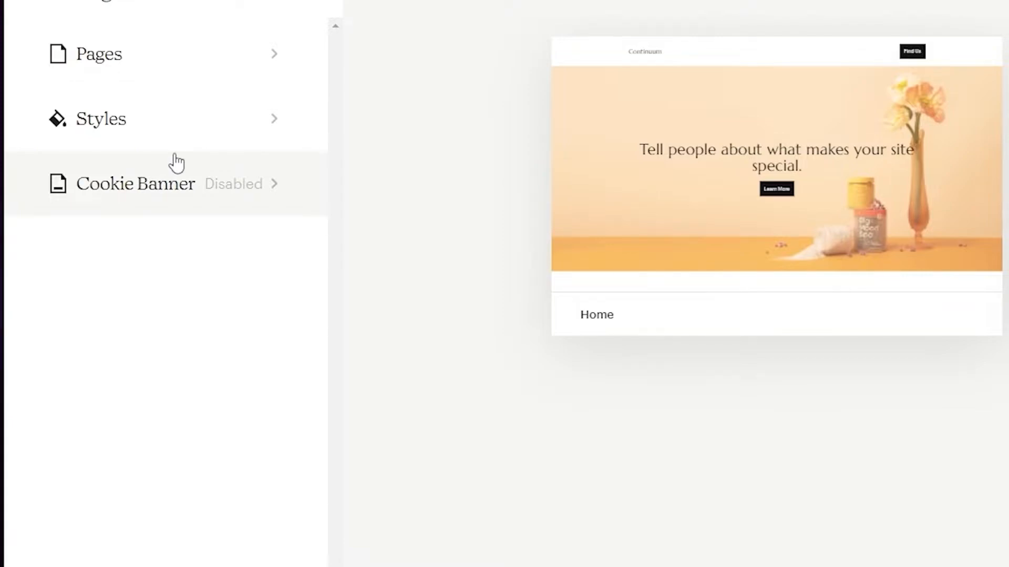
- Add an About page using the layout with the floral header banner and team photos, and look over its page settings
click(278, 63)
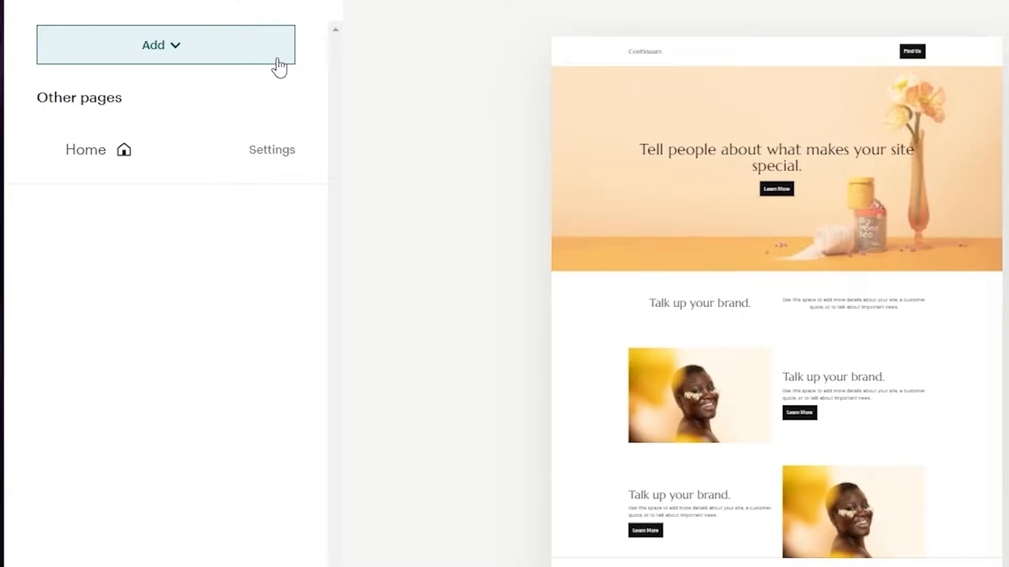
click(179, 48)
click(180, 49)
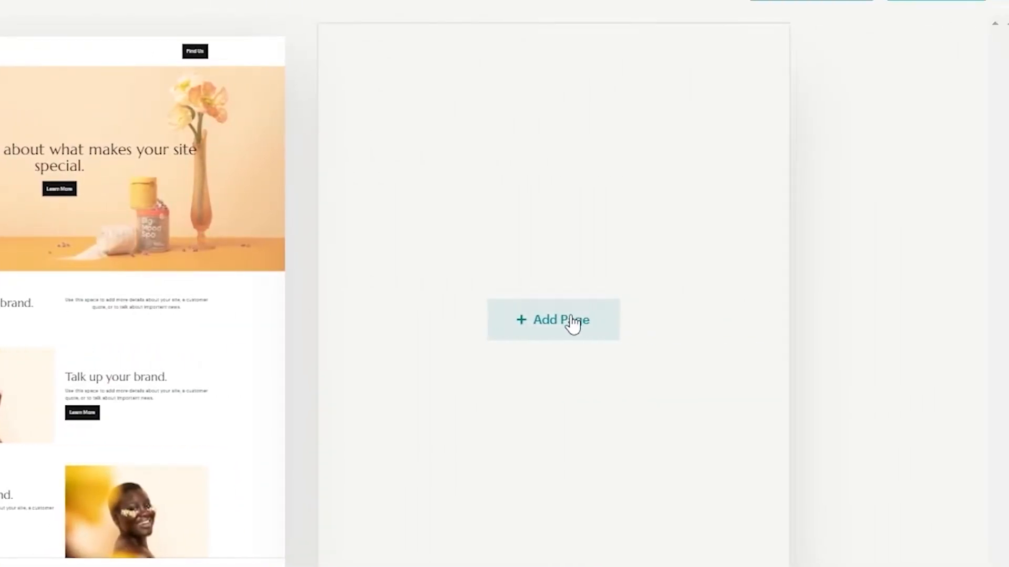
click(572, 322)
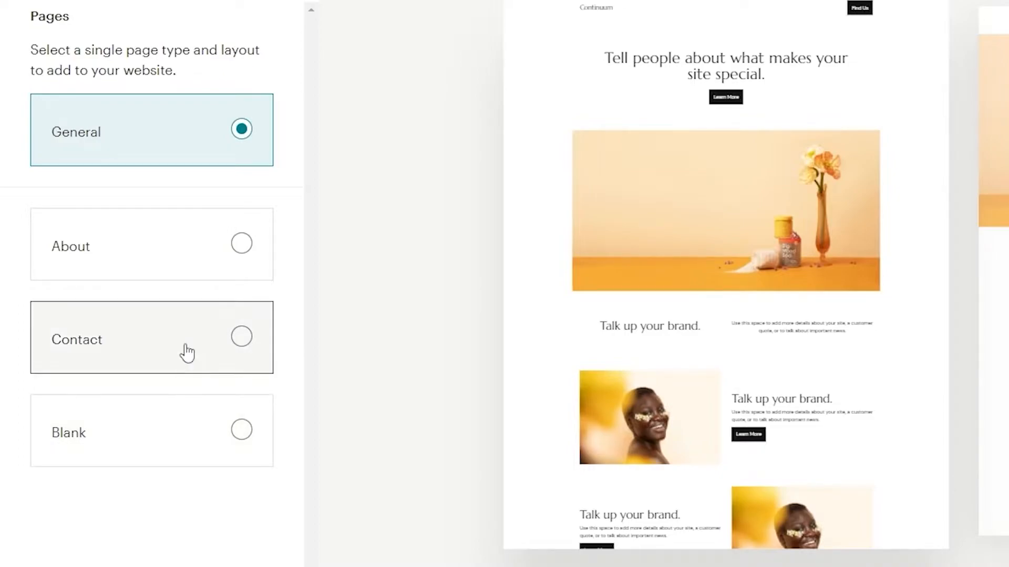
click(185, 273)
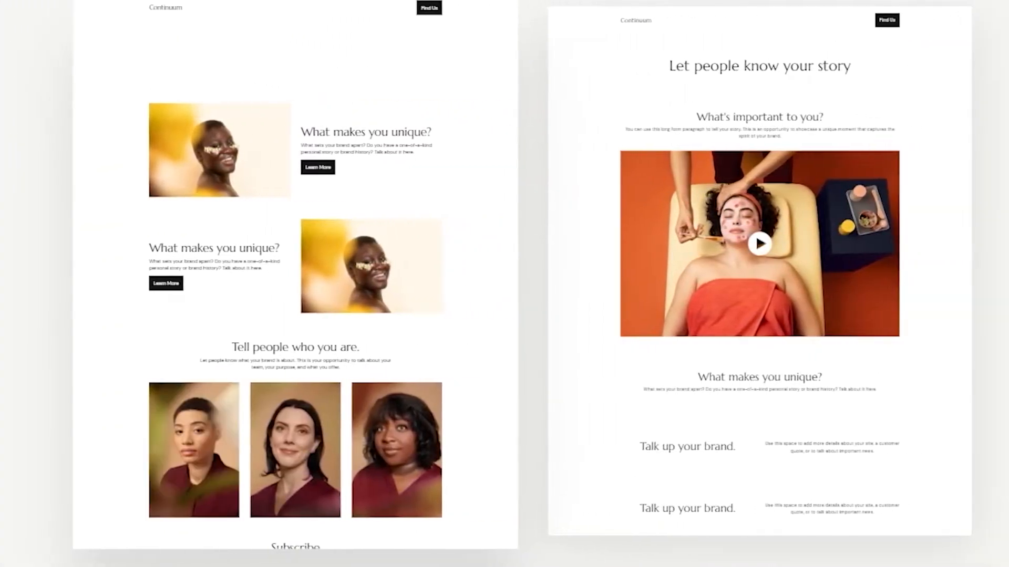
mouse_move(710, 338)
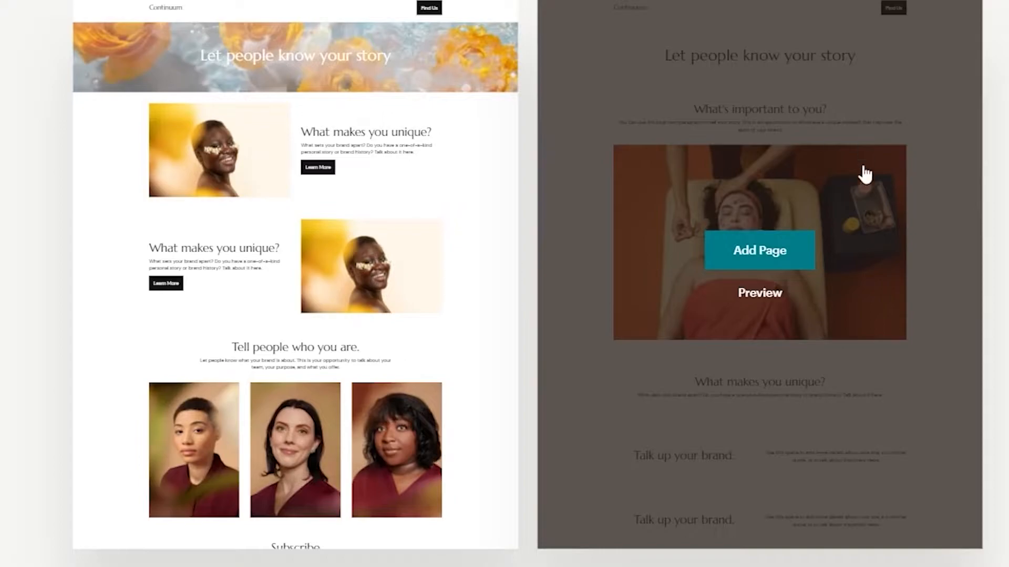
mouse_move(436, 268)
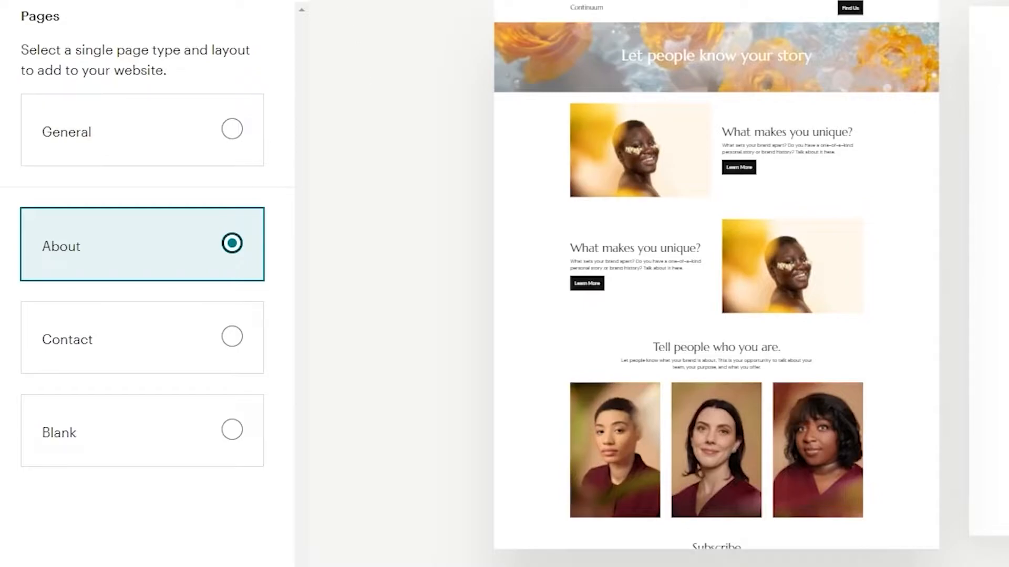
mouse_move(694, 250)
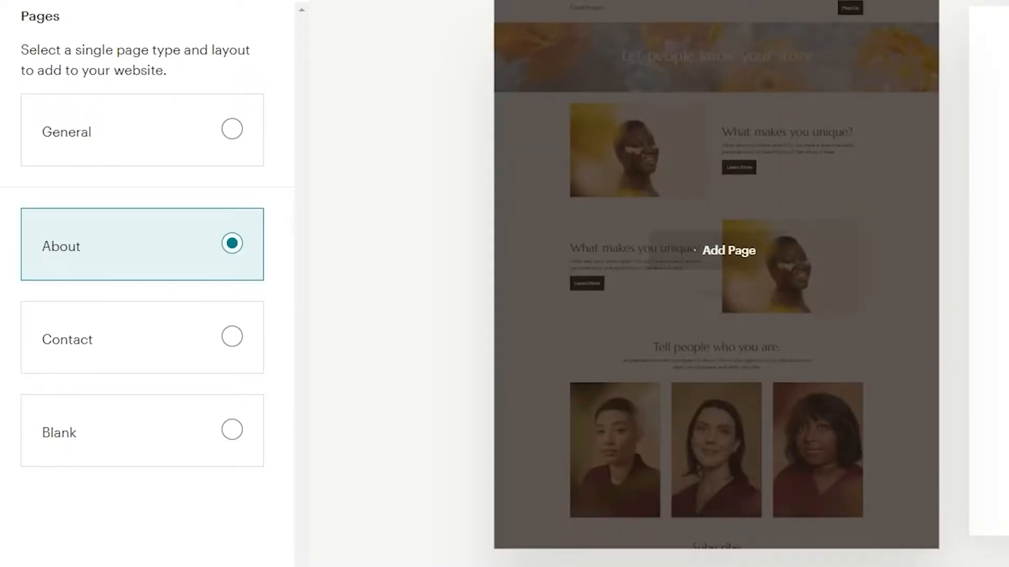
click(707, 303)
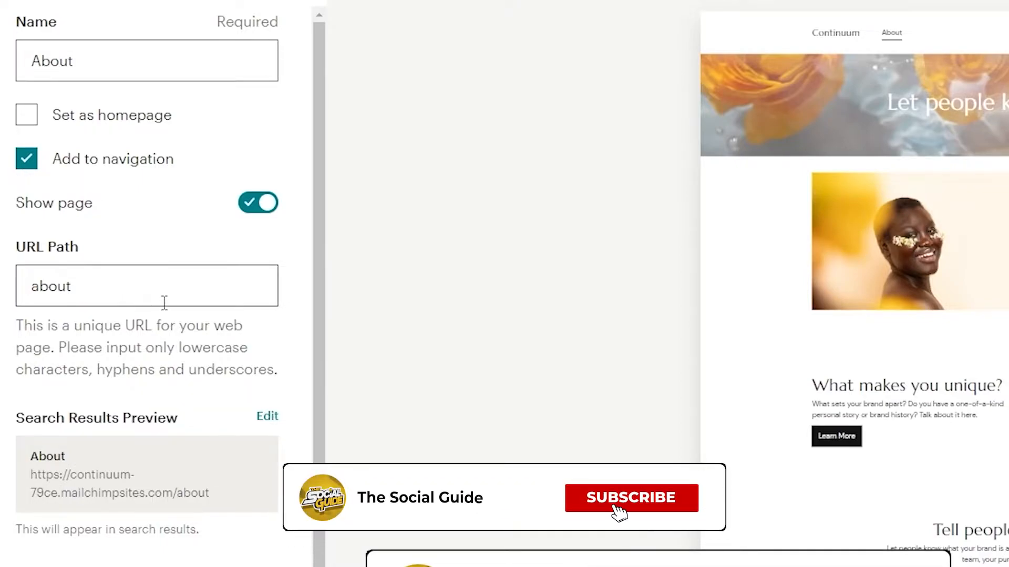
scroll(140, 455, down, 3)
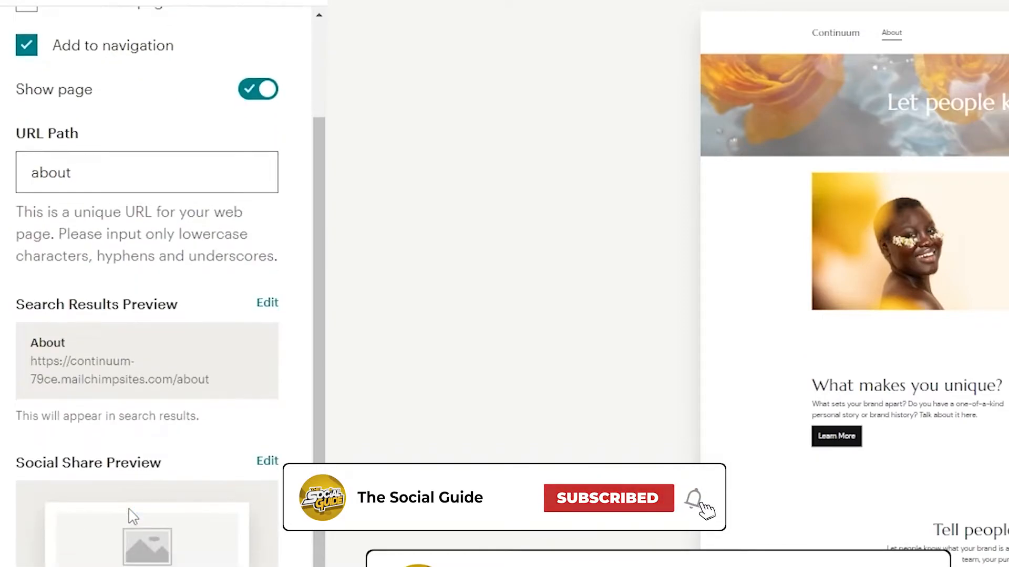
scroll(130, 557, up, 3)
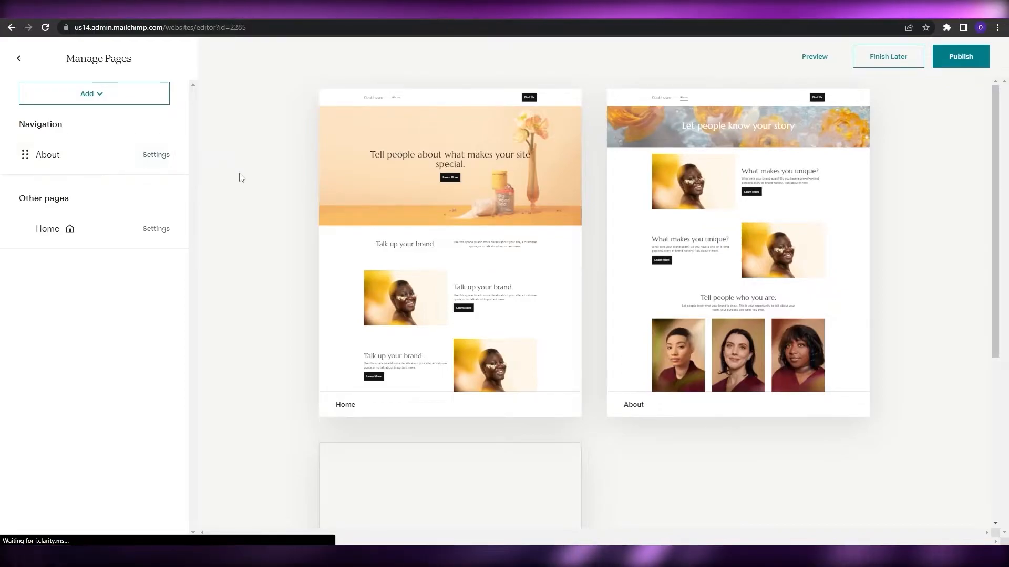
- Open the site's Home page for editing and look through its content sections
mouse_move(495, 273)
scroll(495, 273, down, 2)
mouse_move(607, 280)
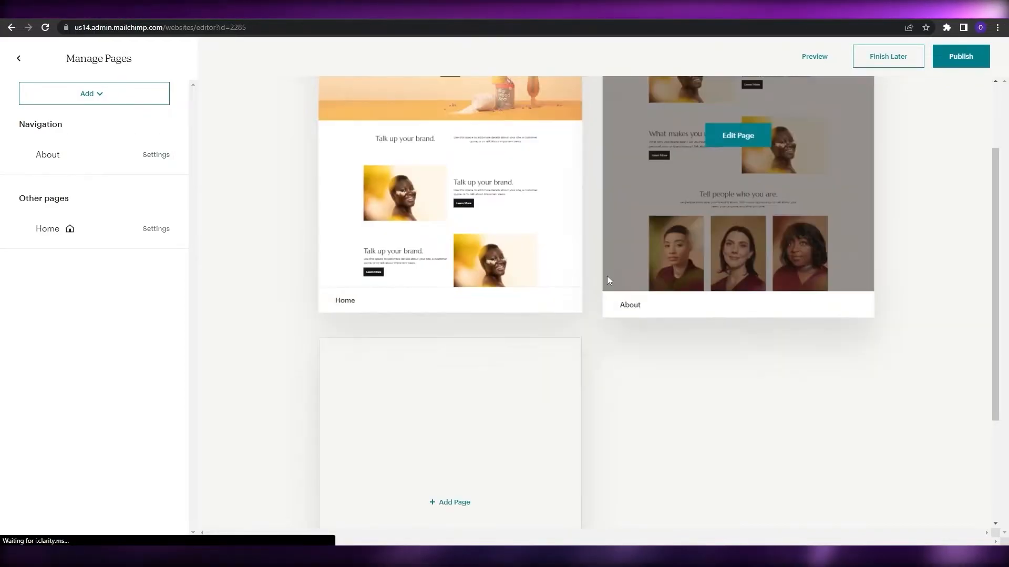
scroll(606, 280, up, 2)
mouse_move(450, 270)
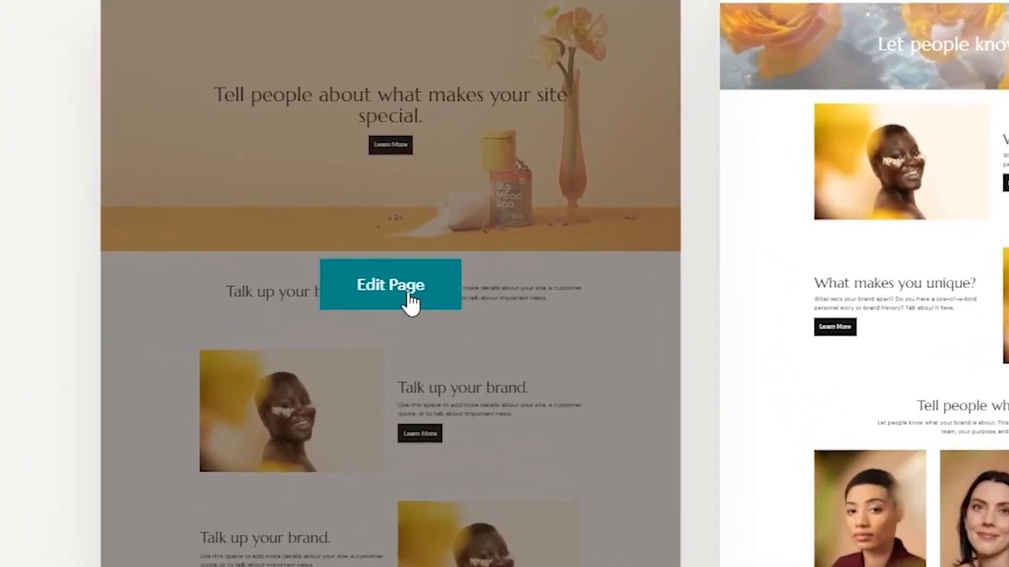
click(410, 302)
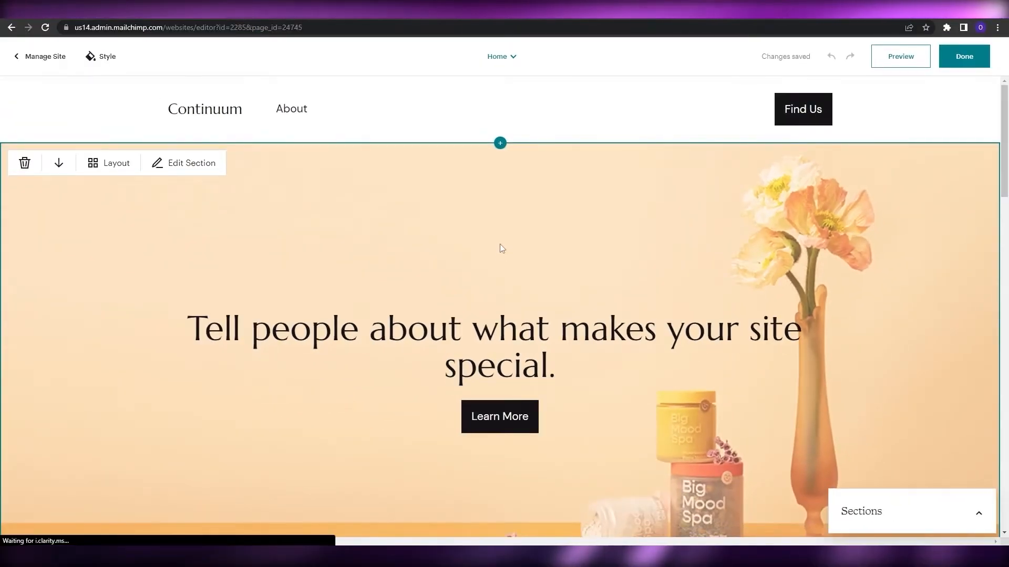
scroll(503, 247, down, 1)
scroll(500, 243, down, 10)
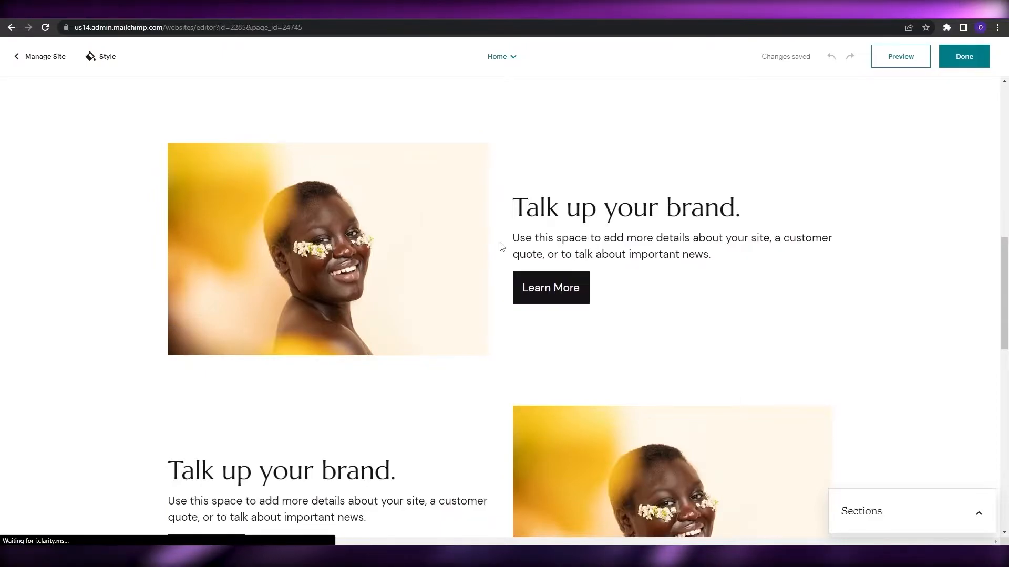
scroll(501, 246, up, 1)
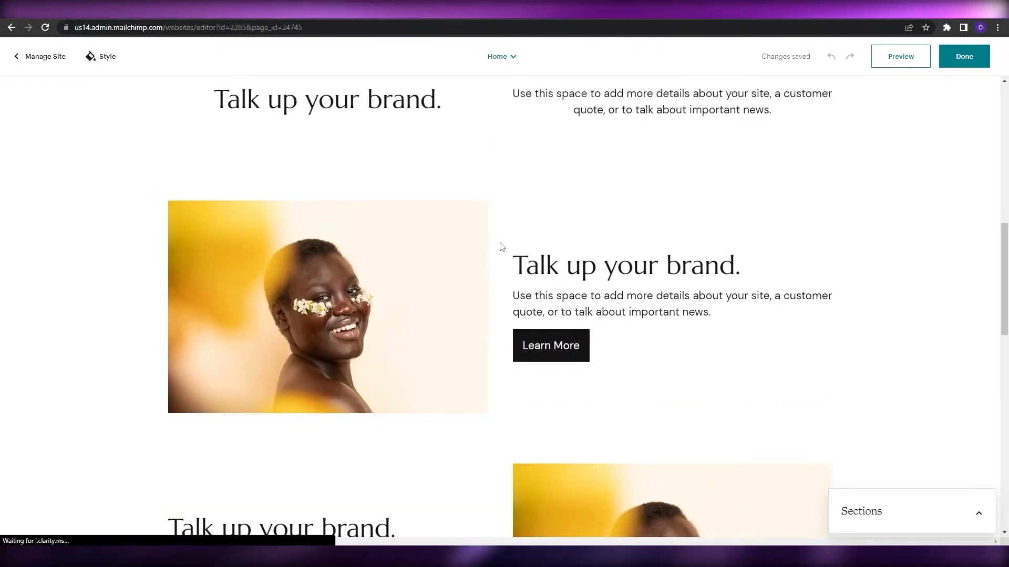
scroll(501, 247, up, 3)
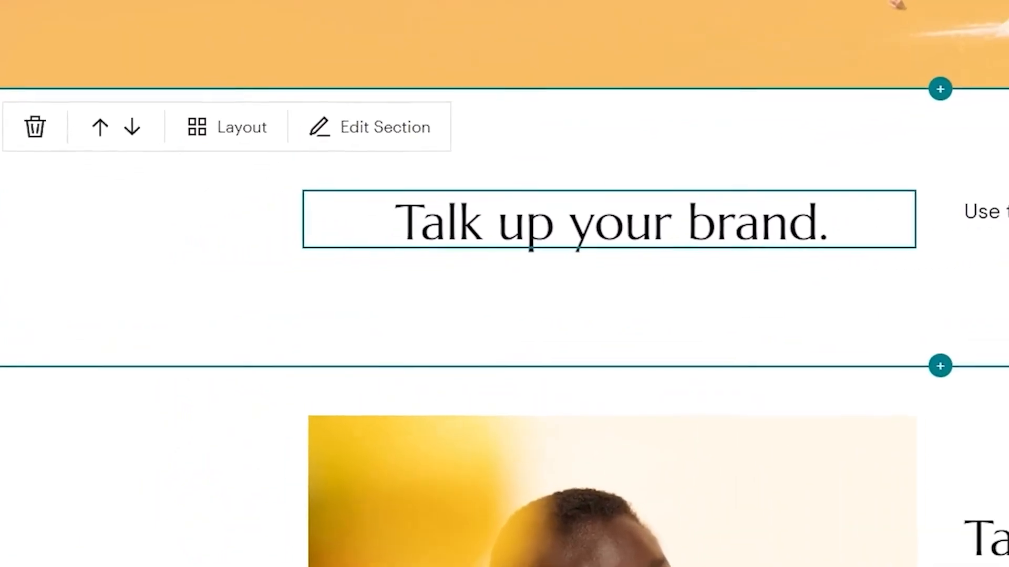
- Select the first "Talk up your brand." heading's text and switch its section to the layout with the heading centred above the paragraph
click(574, 206)
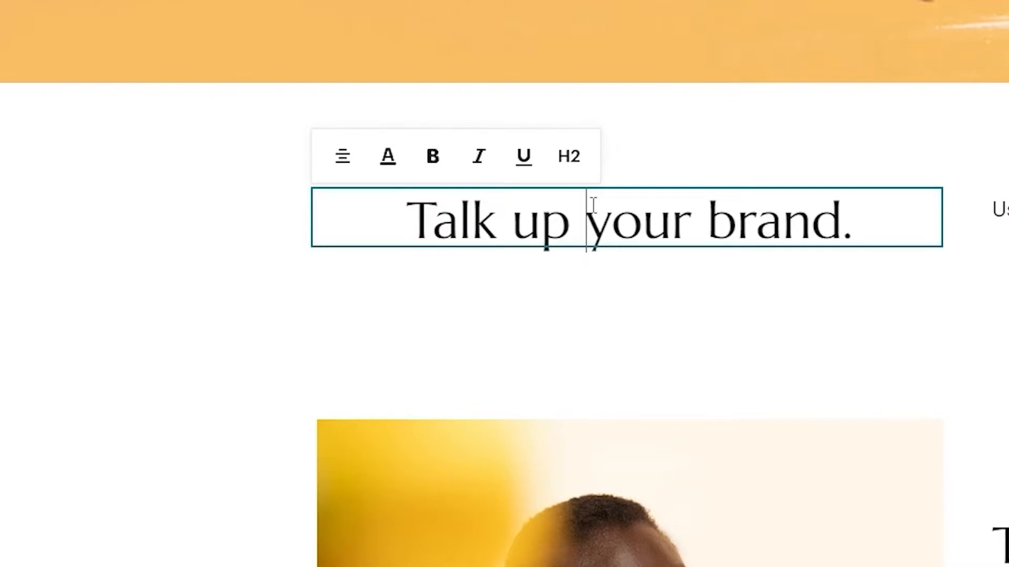
triple_click(593, 205)
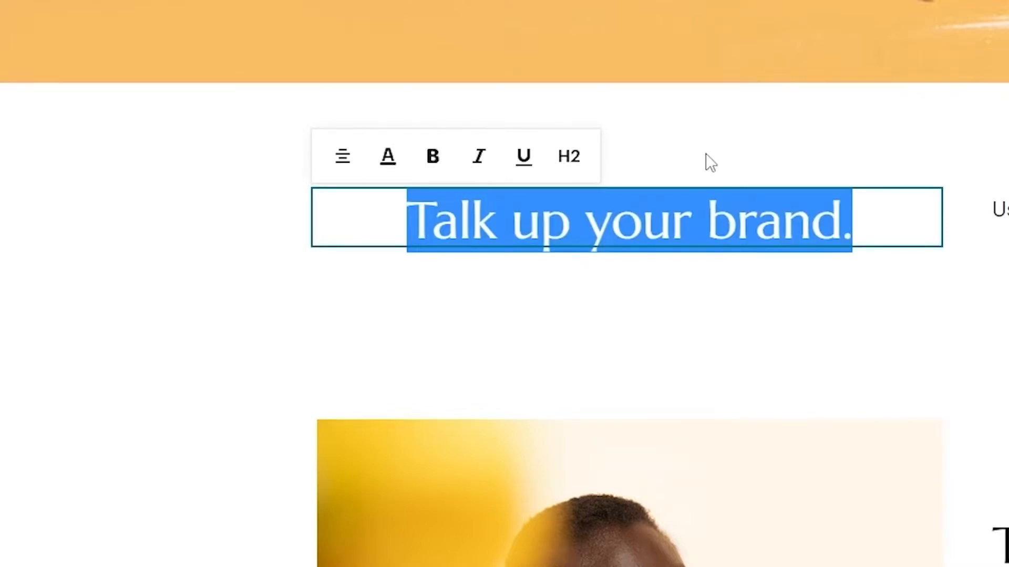
click(705, 153)
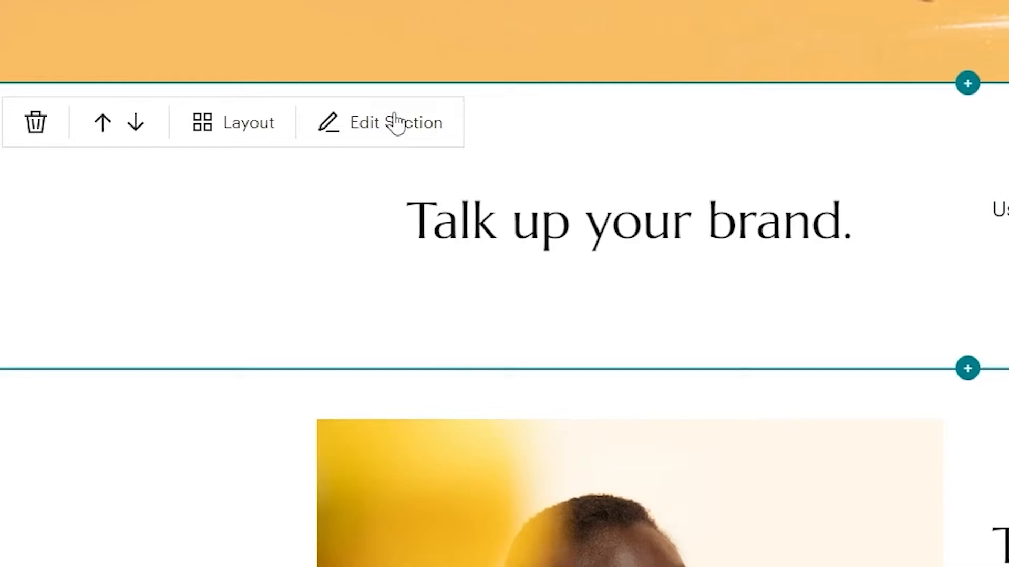
click(395, 123)
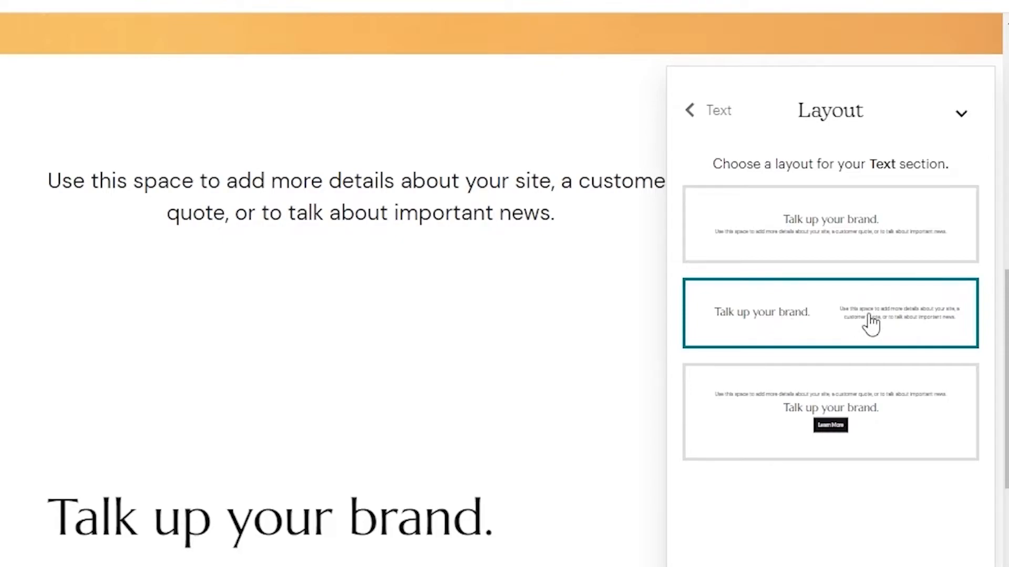
click(884, 260)
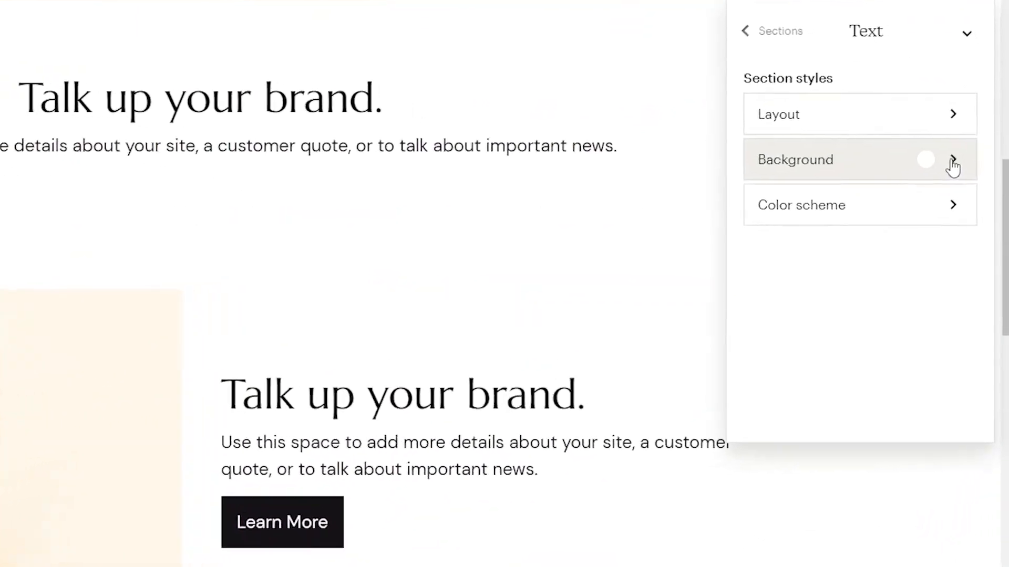
- Try black and light purple backgrounds for the text section, check the background image option, and return the background to white
click(970, 238)
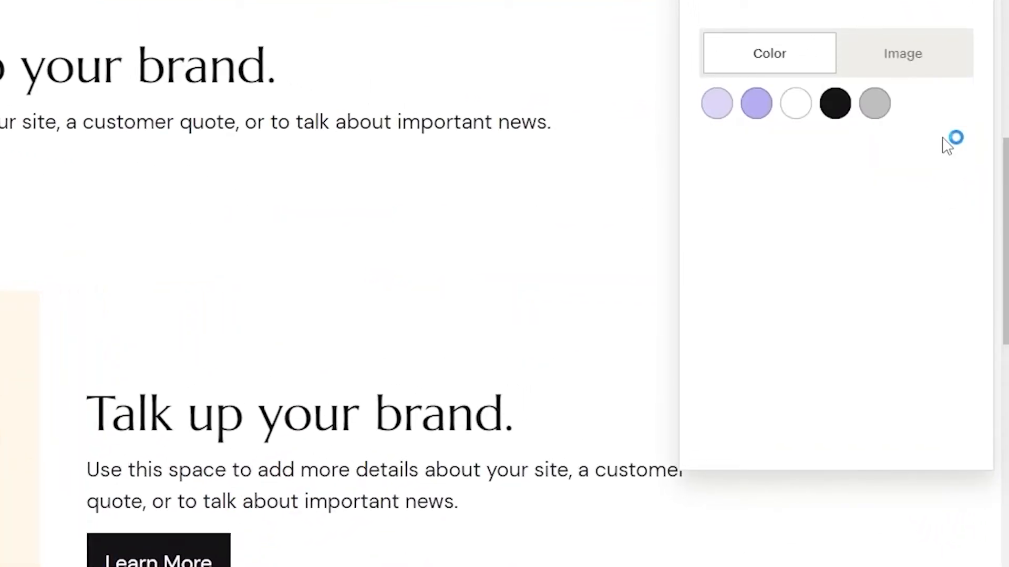
click(835, 103)
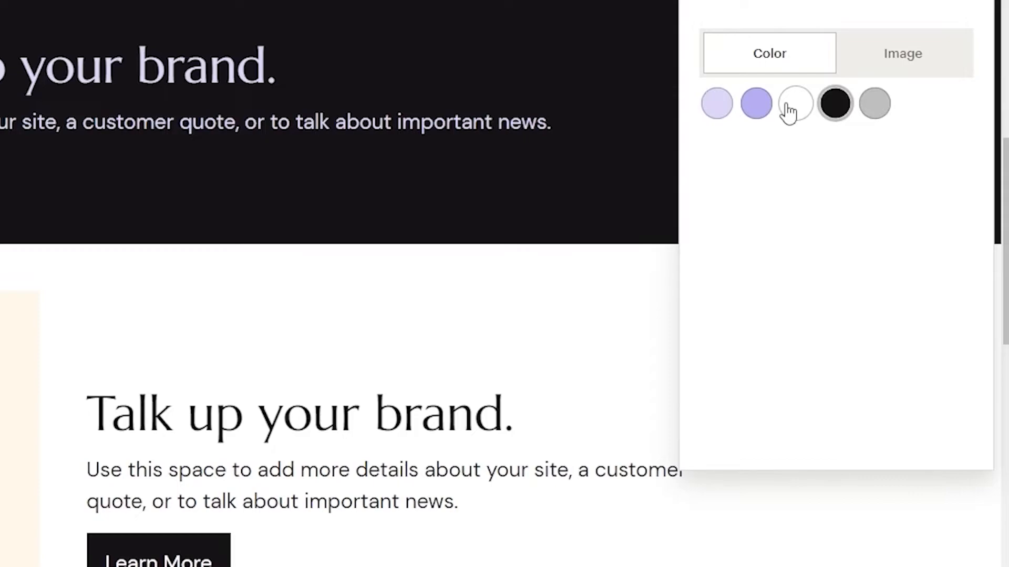
click(893, 66)
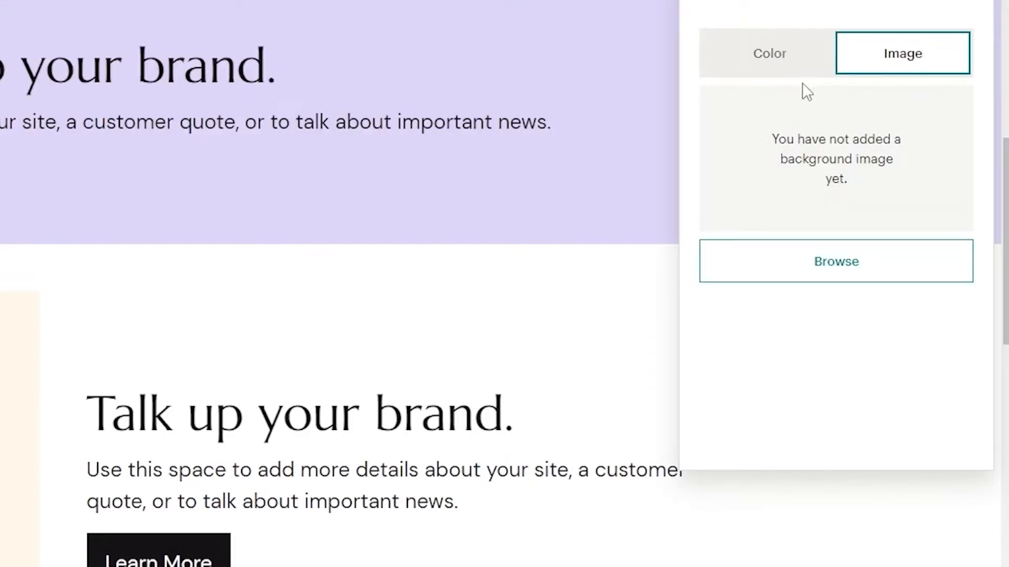
click(788, 63)
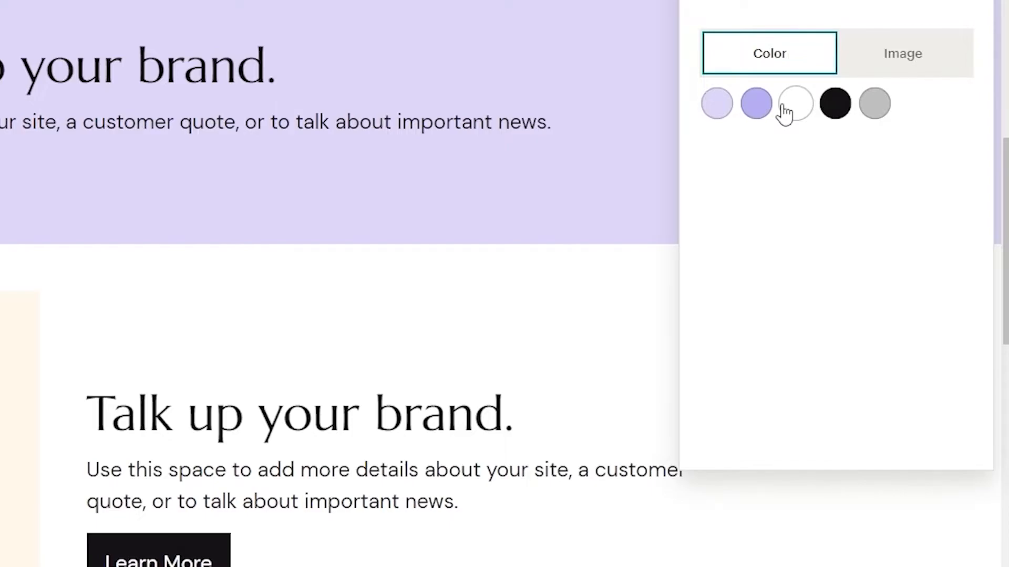
click(785, 111)
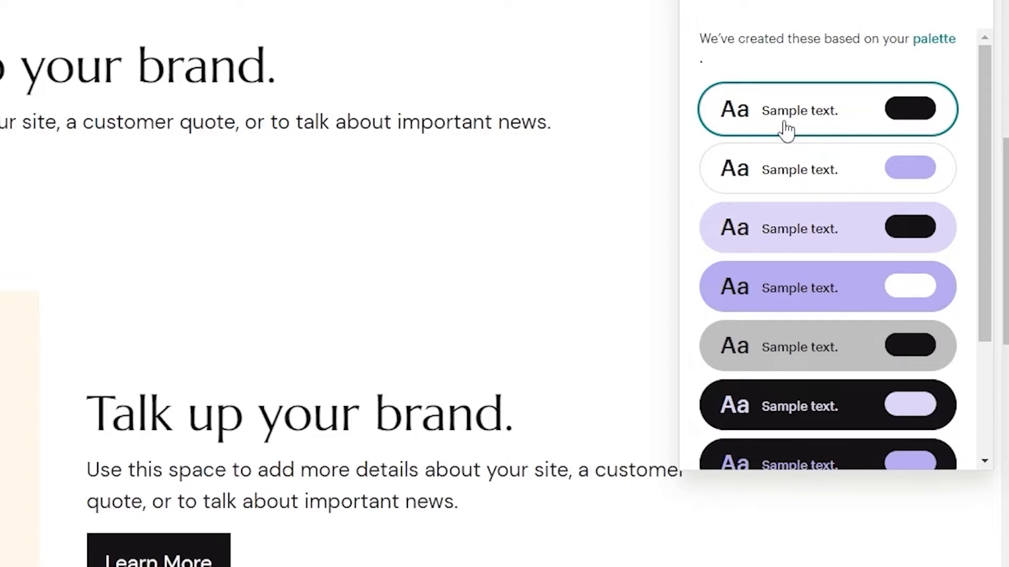
- Try the light purple and darker purple color schemes on the text section and return to the white scheme with black accents
click(809, 228)
click(826, 308)
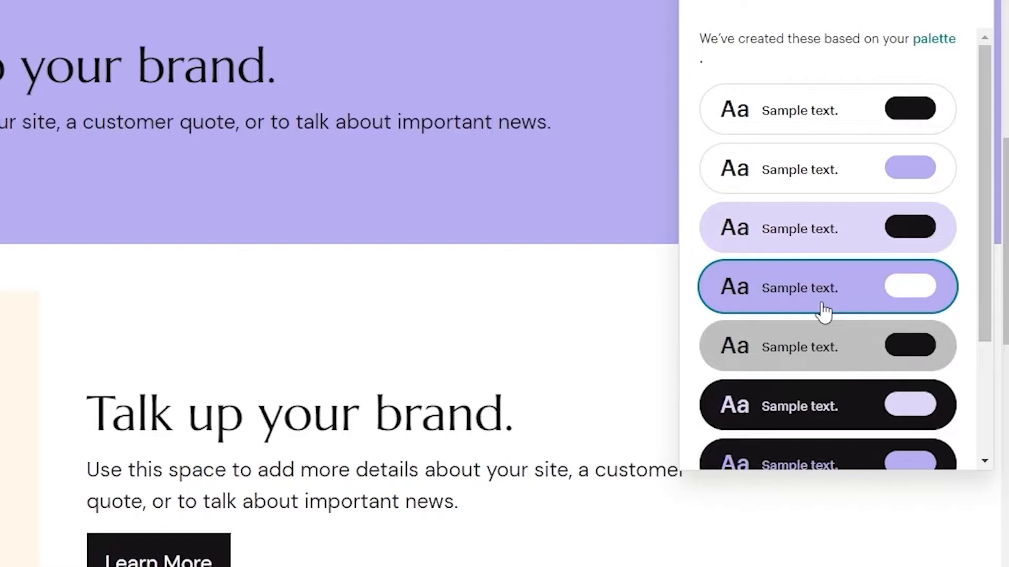
click(767, 111)
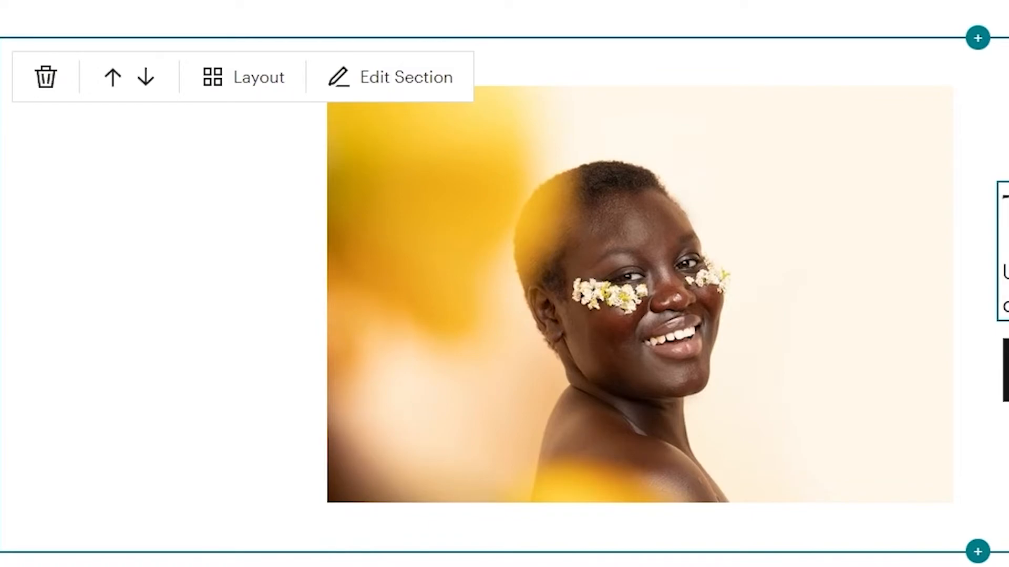
- Browse the logo and Giphy sources in Content Studio and the Unsplash stock photos available for the Home page's image section
scroll(504, 284, down, 1)
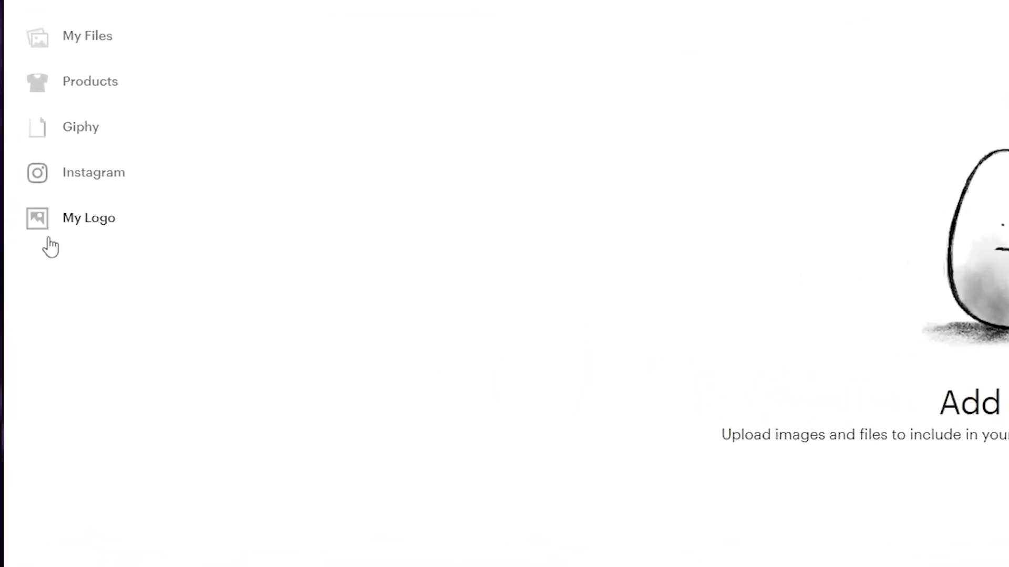
click(53, 225)
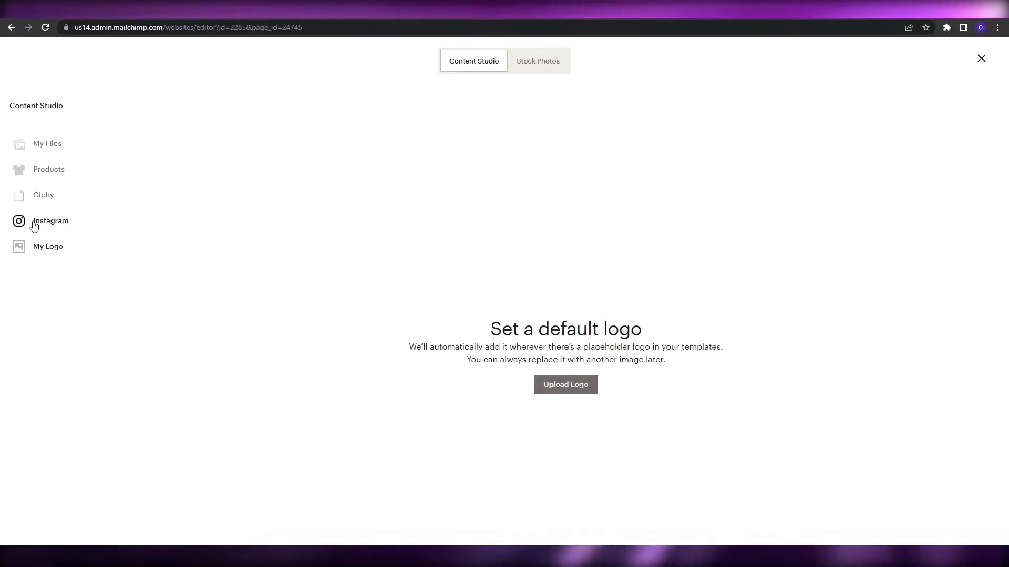
click(41, 197)
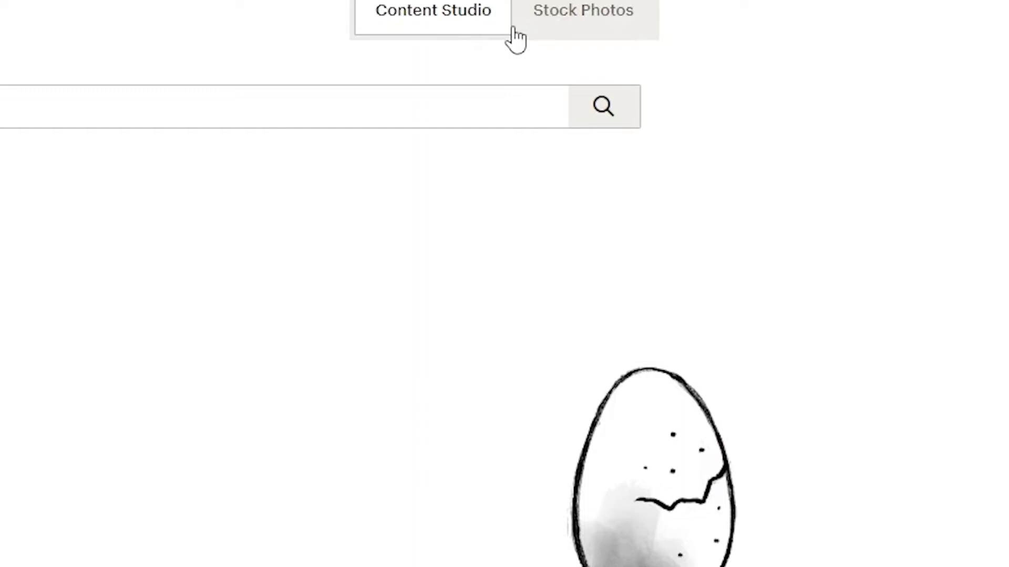
click(517, 32)
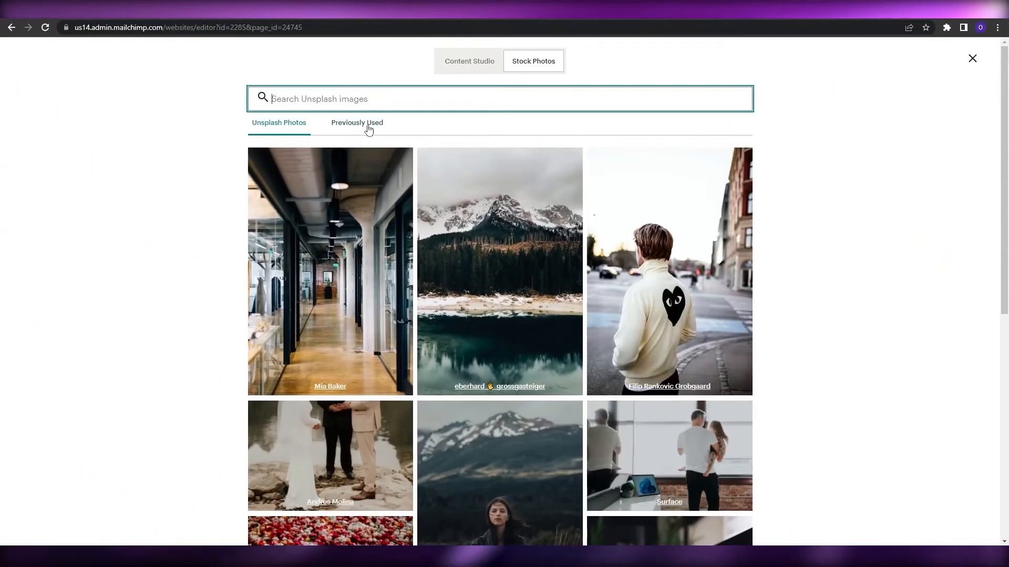
scroll(614, 268, down, 4)
scroll(601, 247, down, 7)
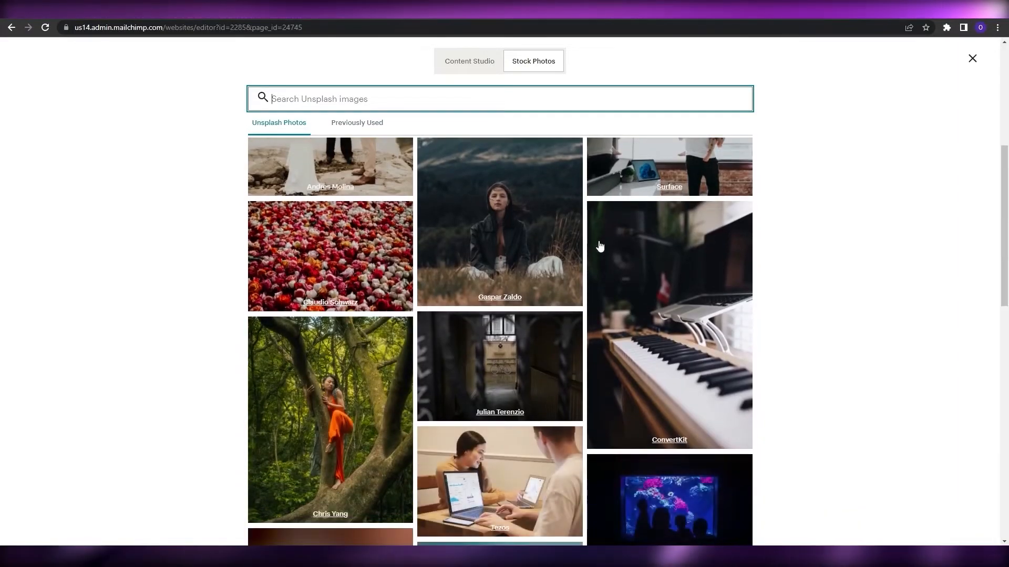
- Choose the Unsplash photo of a person holding a calico cat as the Intro section's background image
scroll(599, 246, down, 10)
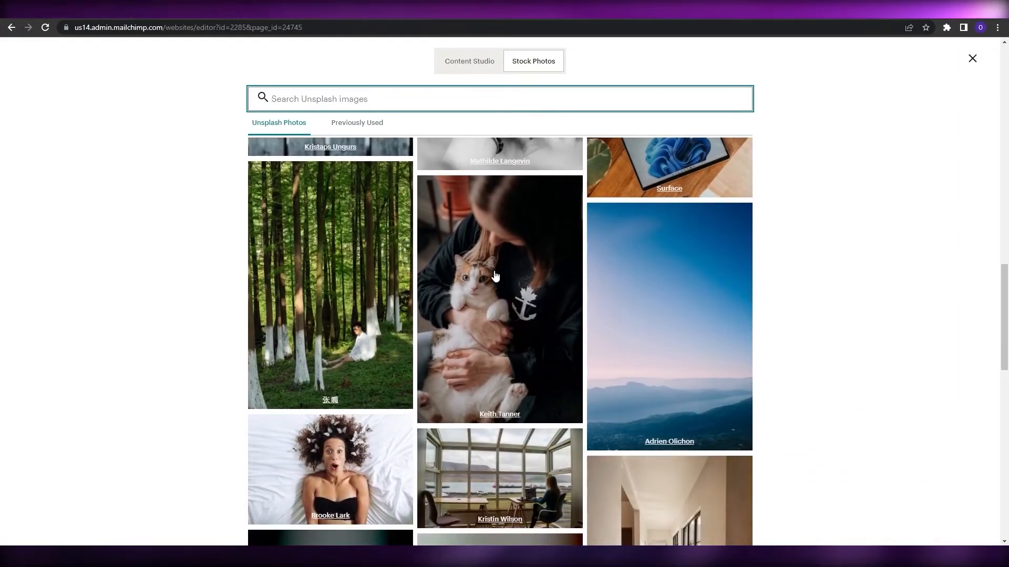
click(494, 276)
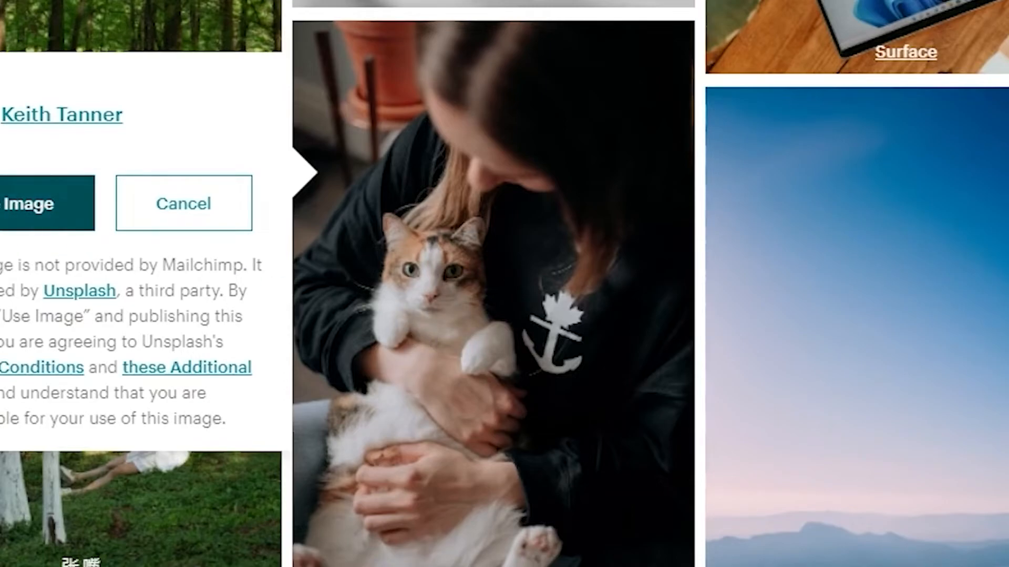
click(47, 203)
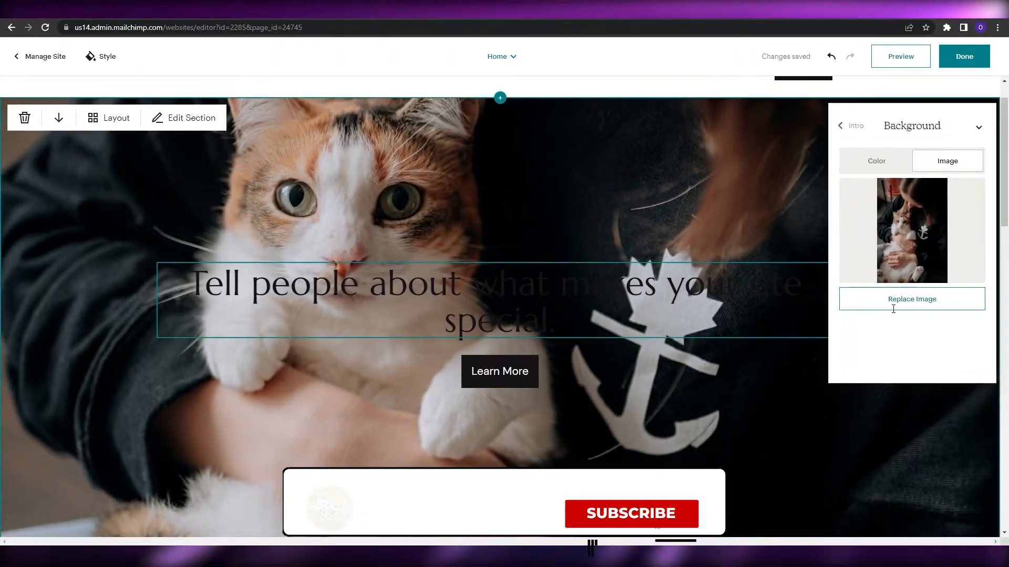
- Look through the available layouts for the Intro section and return to its section styles
click(843, 127)
click(847, 128)
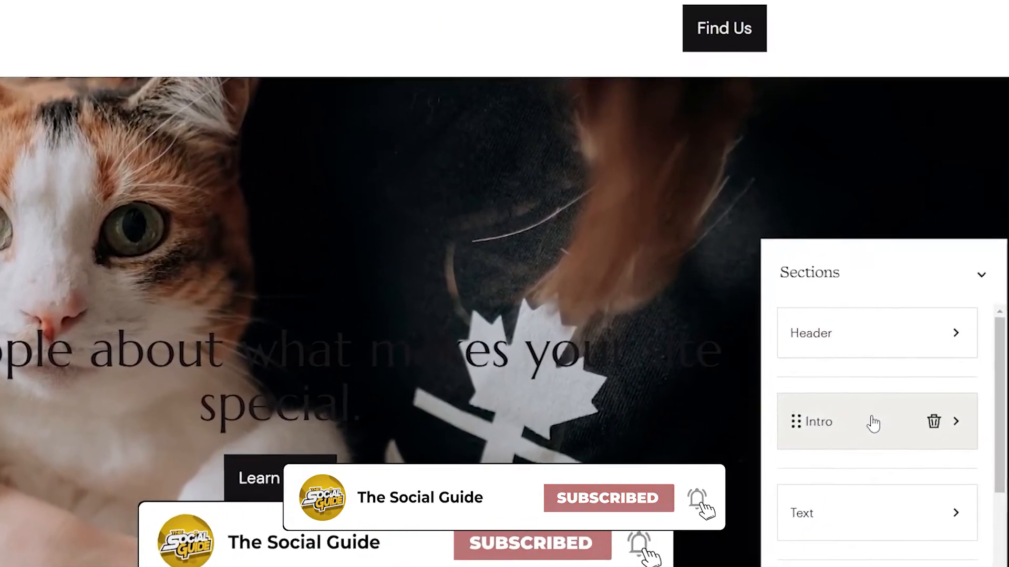
click(873, 423)
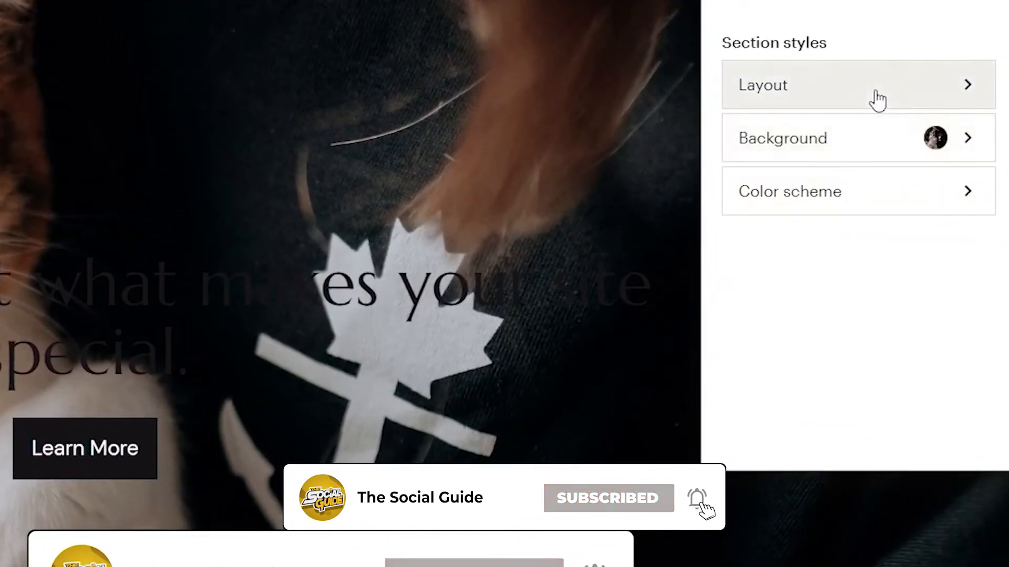
click(877, 92)
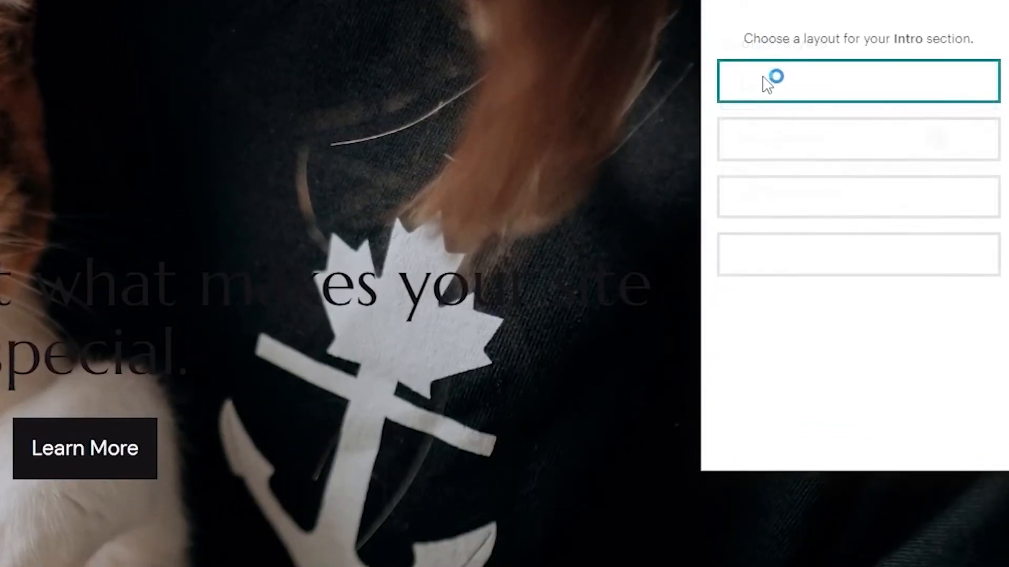
scroll(835, 146, down, 2)
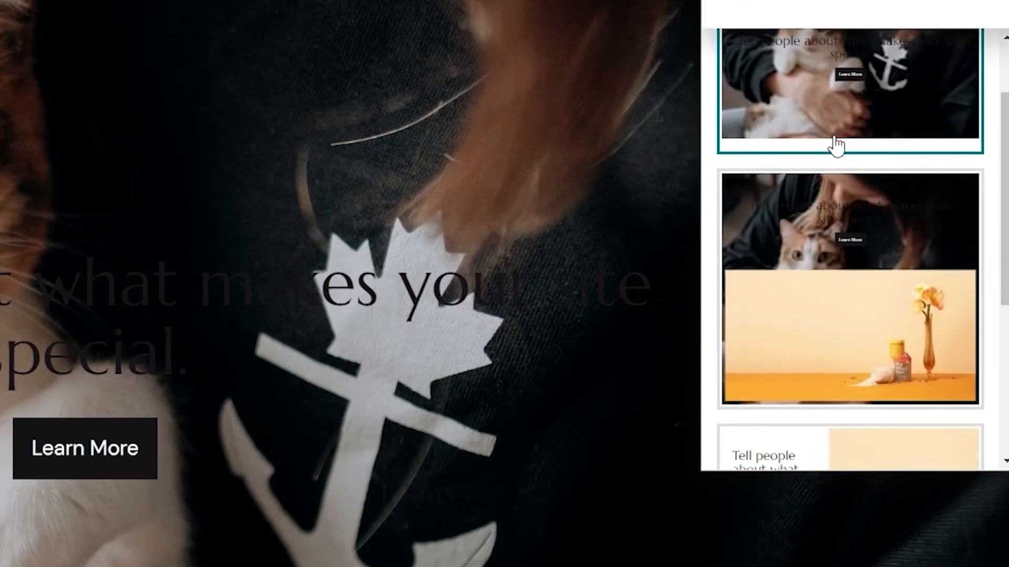
scroll(836, 146, down, 5)
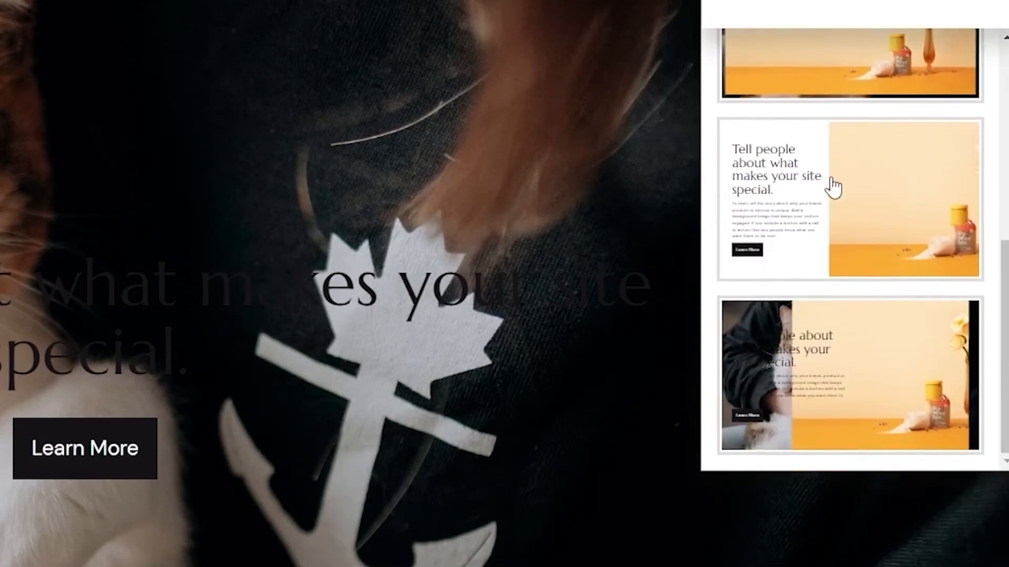
scroll(847, 285, up, 3)
click(737, 5)
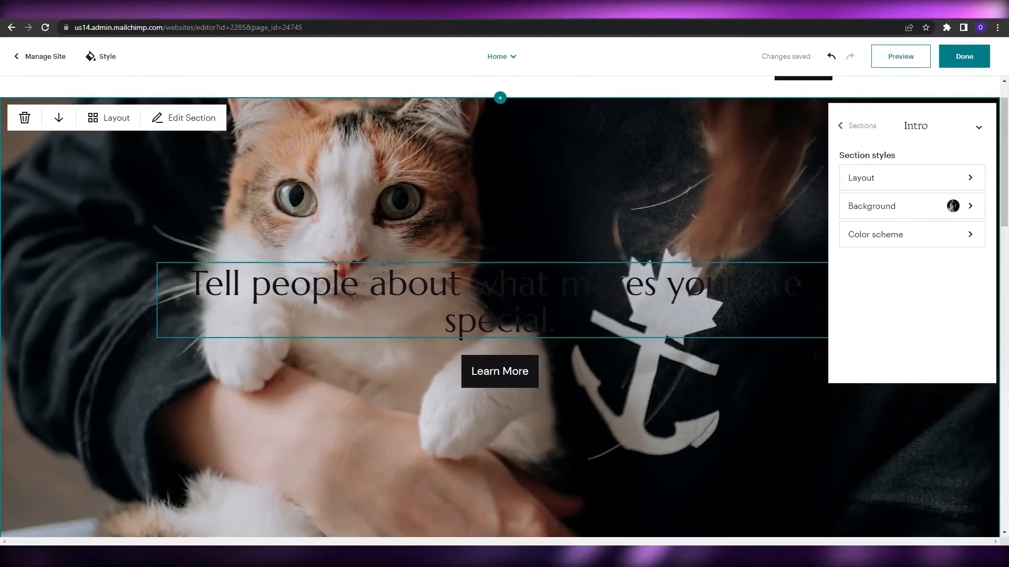
- Select the Intro heading's text, try several color schemes, and set the section to the black scheme with white text and grey button
click(302, 344)
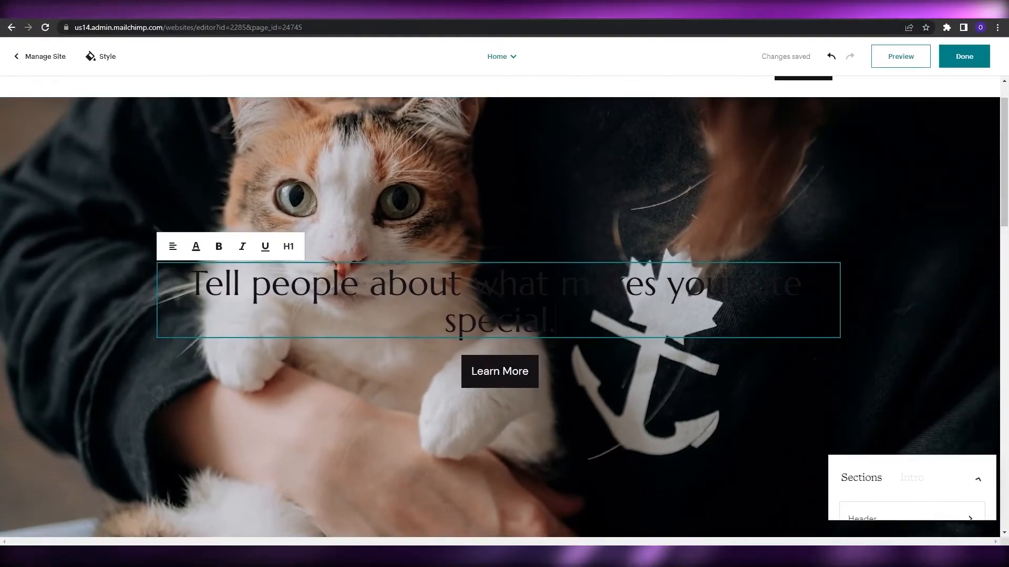
key(ctrl+a)
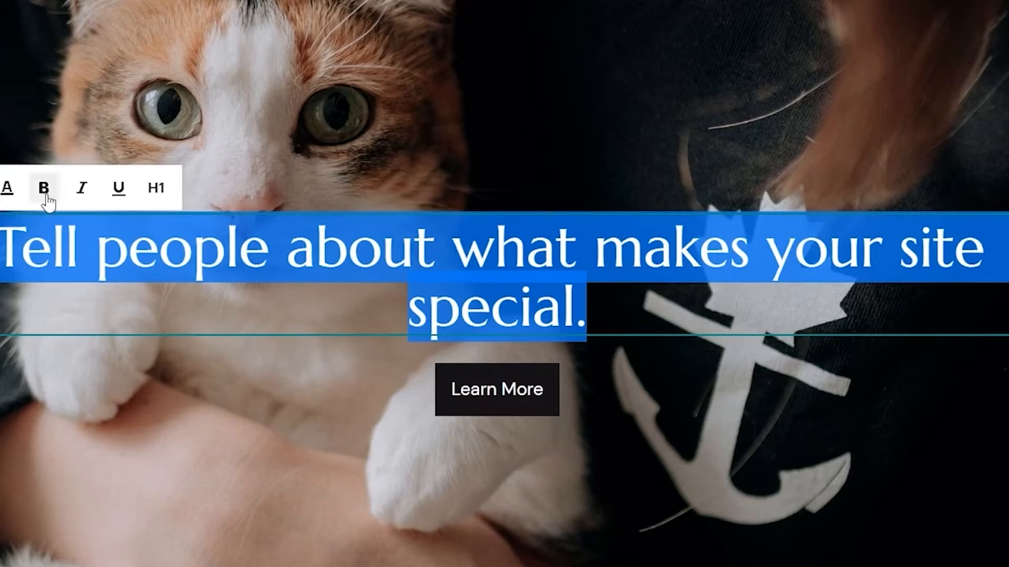
click(7, 187)
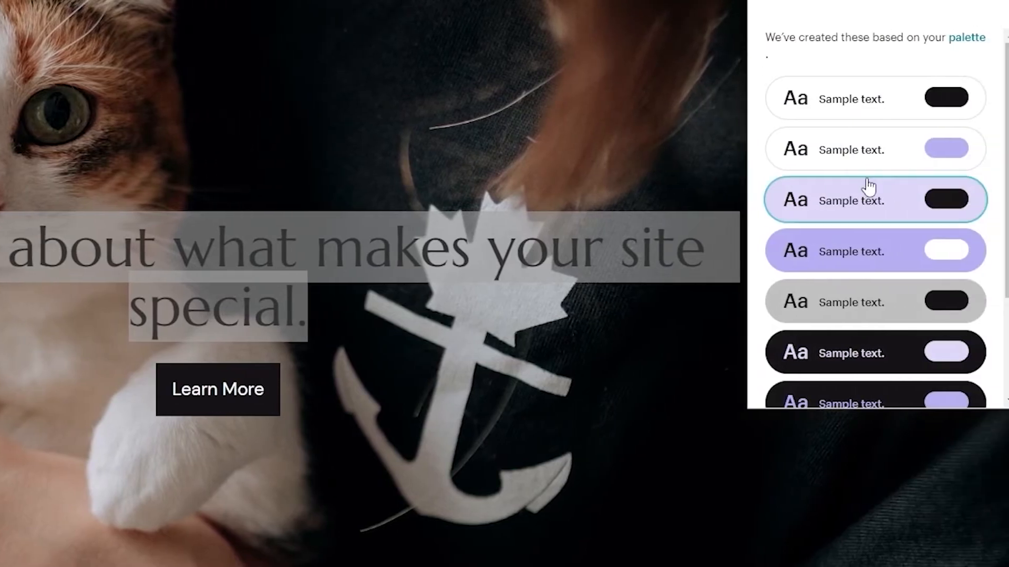
scroll(881, 244, down, 3)
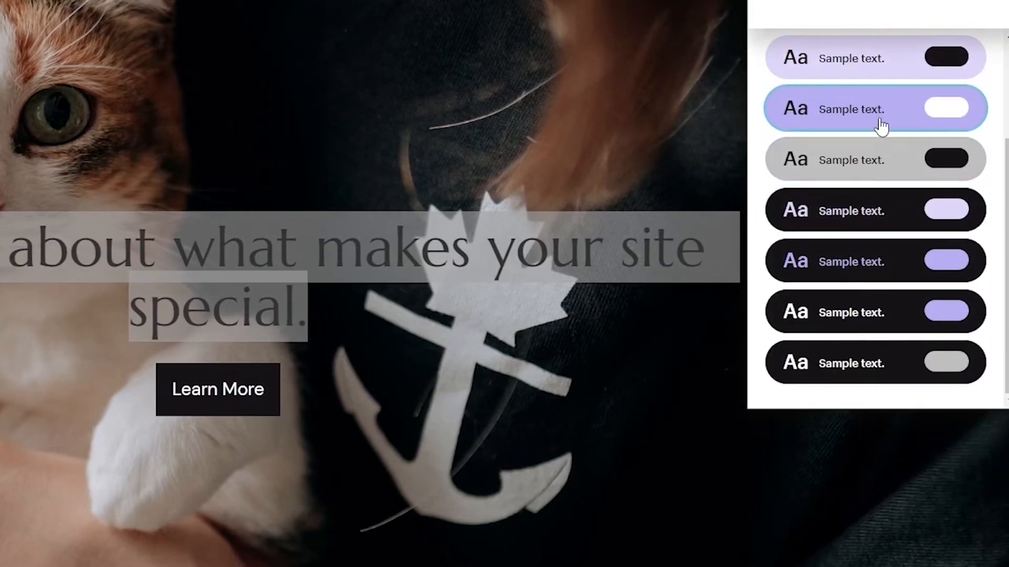
click(901, 106)
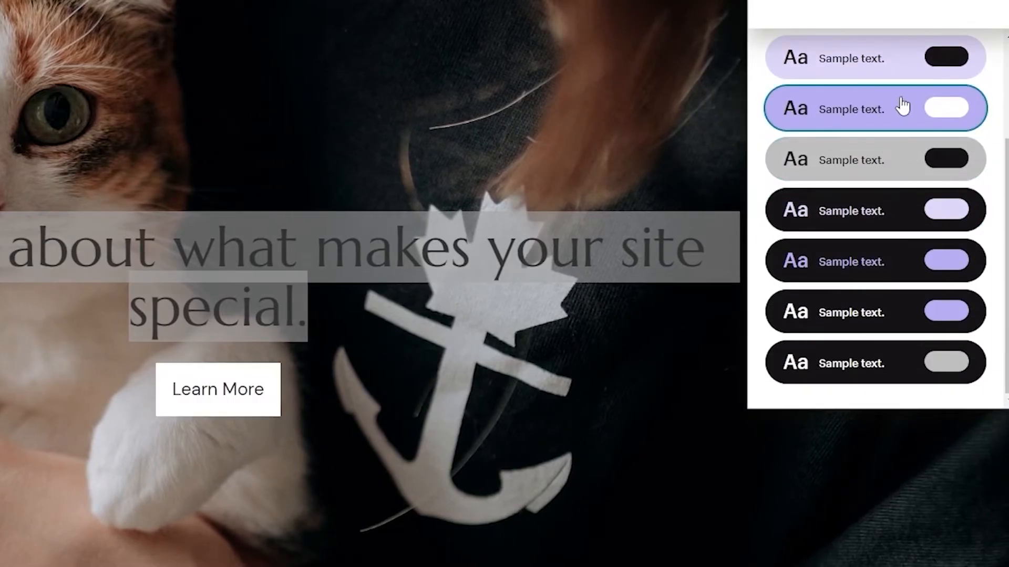
click(572, 411)
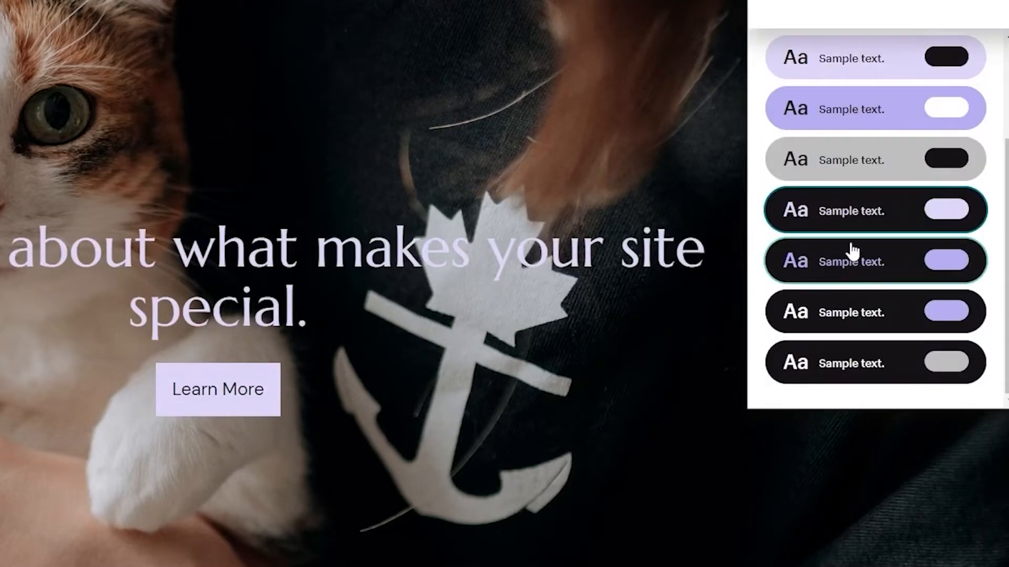
click(852, 323)
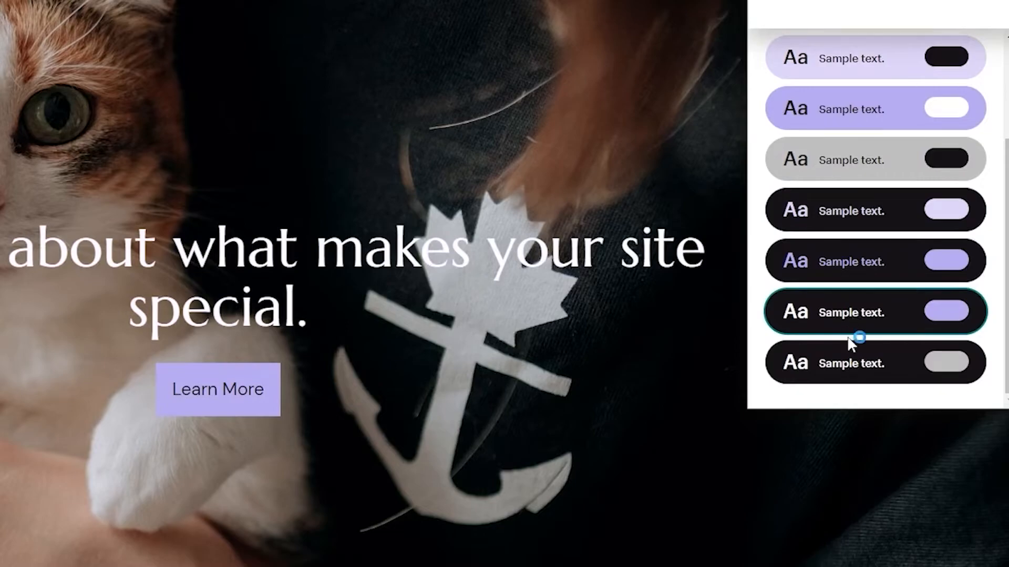
click(840, 376)
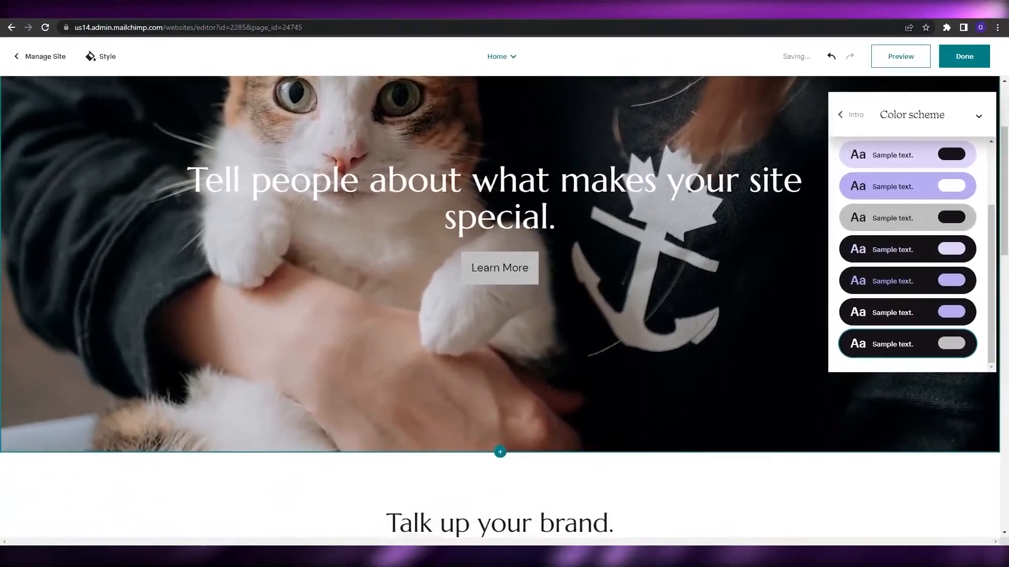
- Review the Home page's sections down to the footer, check the text section's style options, and return to the page header
scroll(530, 236, down, 10)
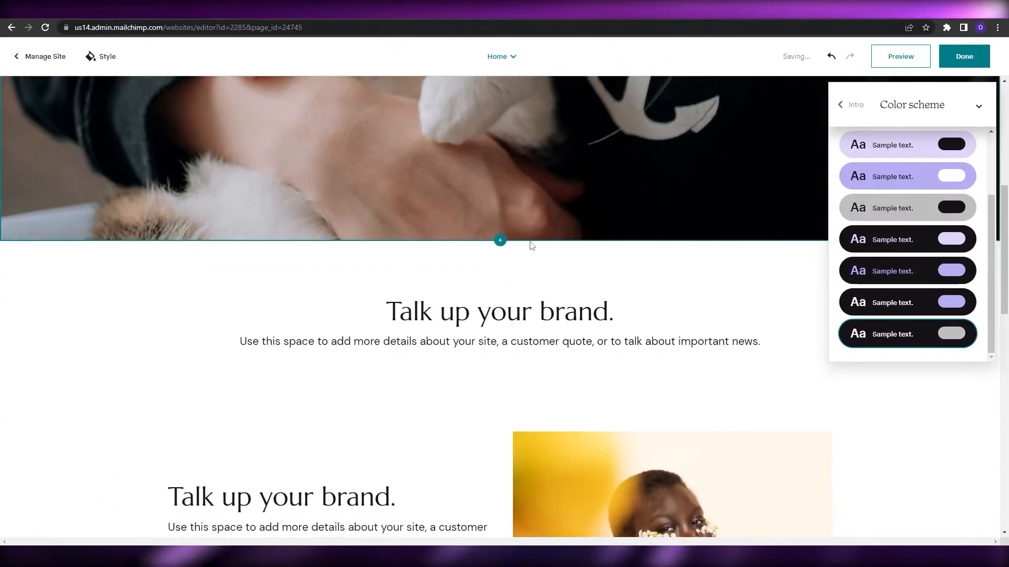
scroll(529, 244, down, 10)
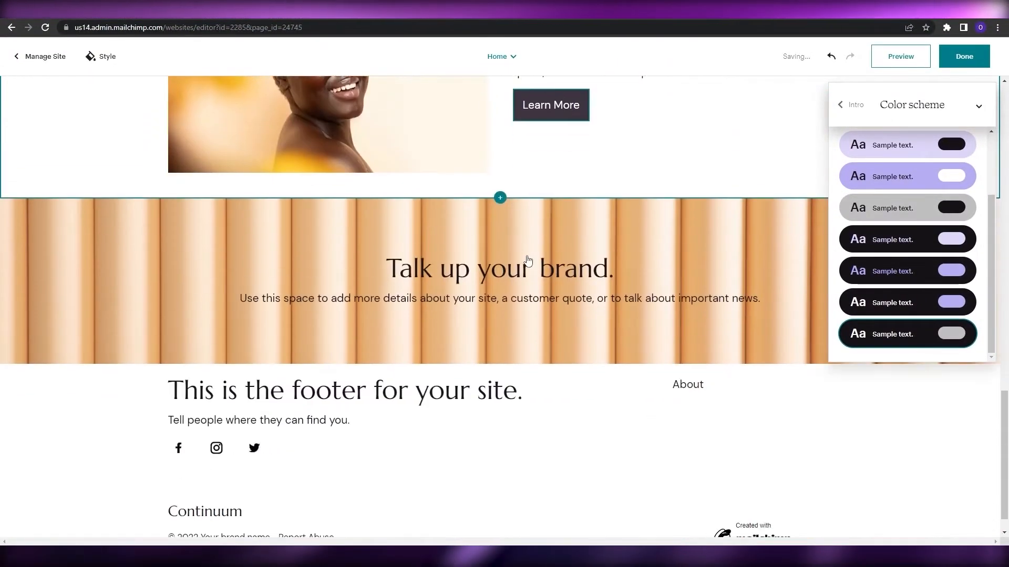
scroll(578, 368, up, 12)
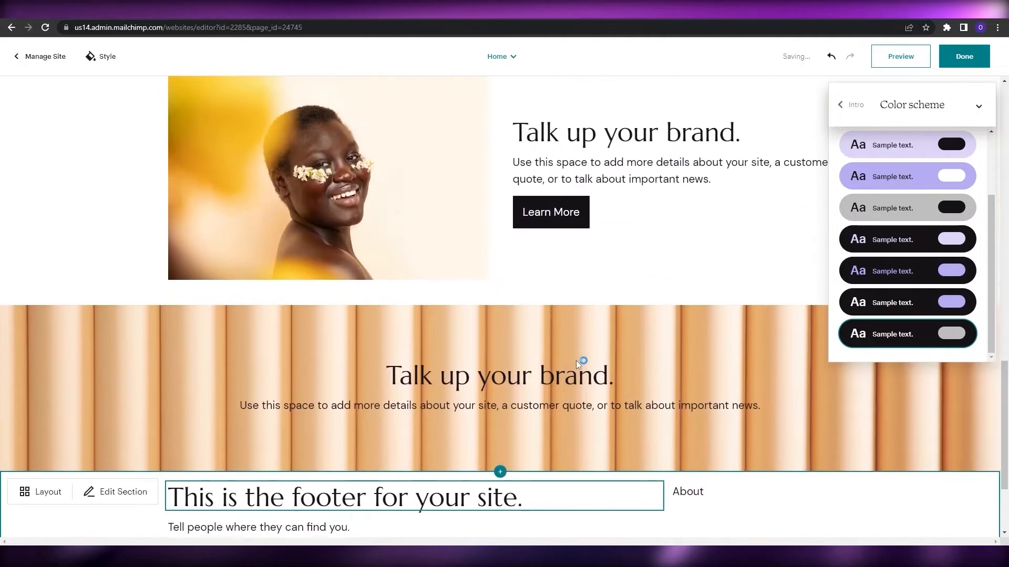
scroll(574, 362, up, 1)
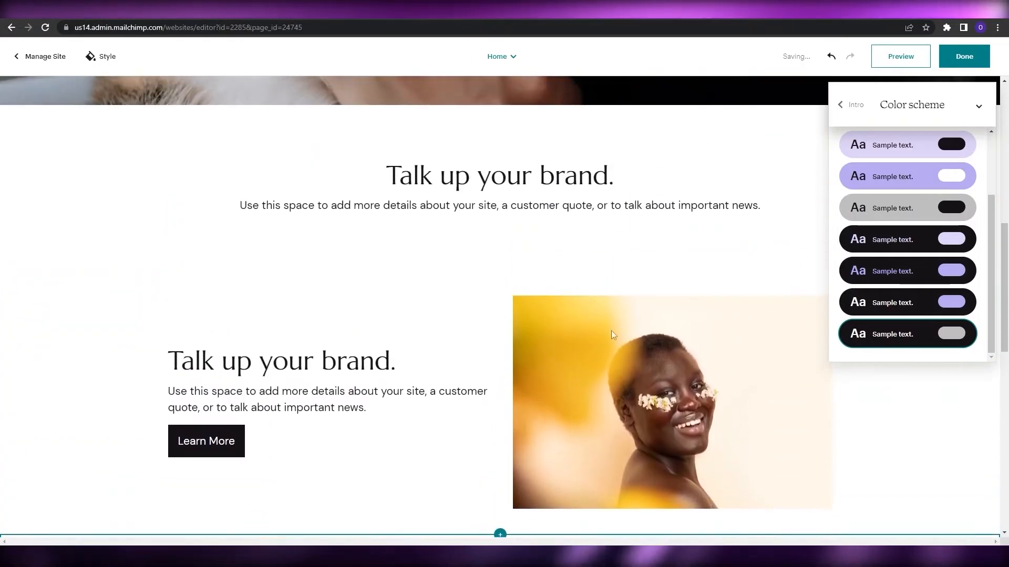
click(840, 107)
click(817, 144)
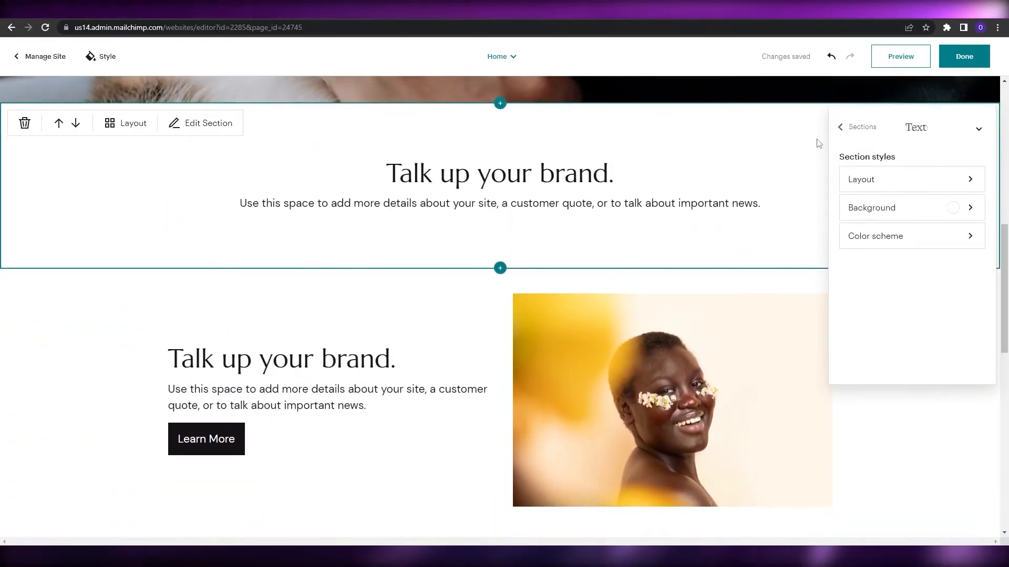
click(979, 126)
scroll(771, 310, up, 9)
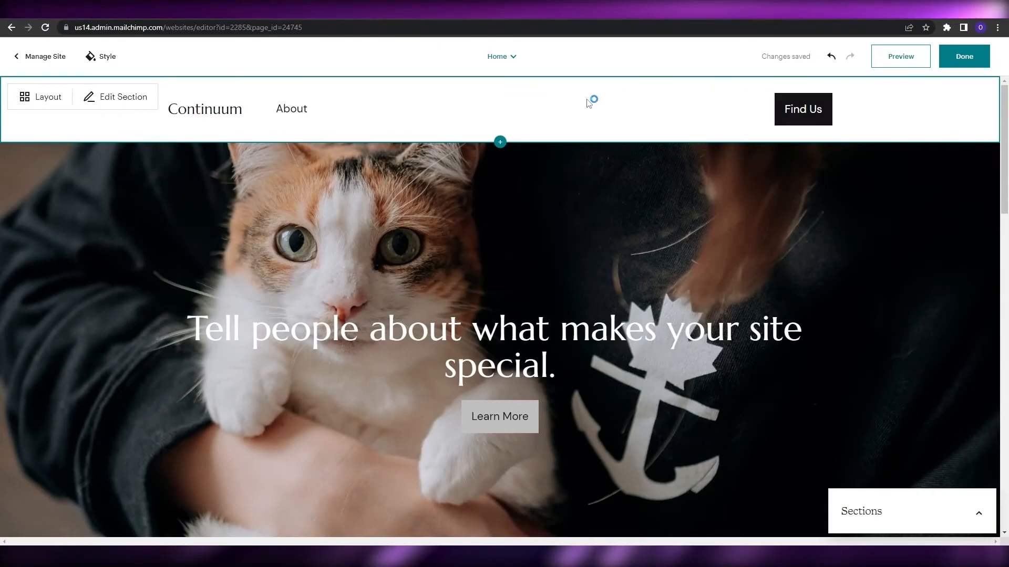
- Try Transparent Nav on the header, turn it off again, and enable the header's Fixed Position
click(623, 106)
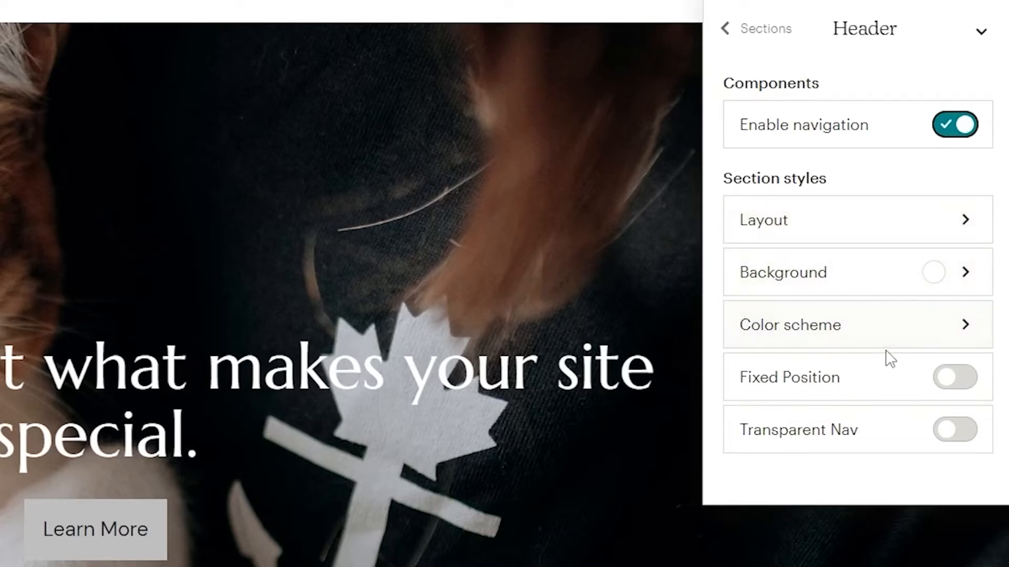
click(950, 447)
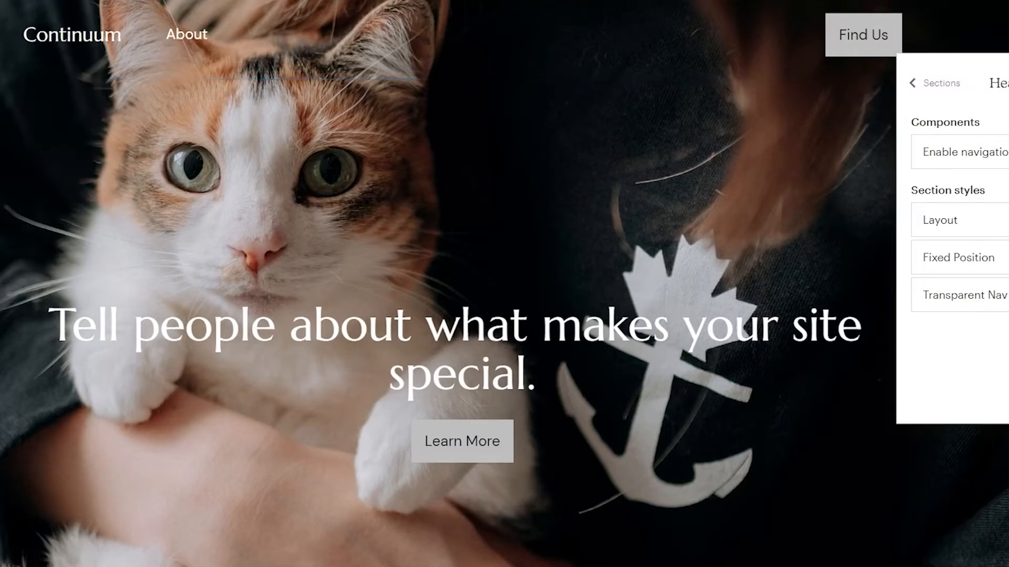
click(990, 295)
scroll(788, 247, down, 4)
scroll(772, 222, up, 4)
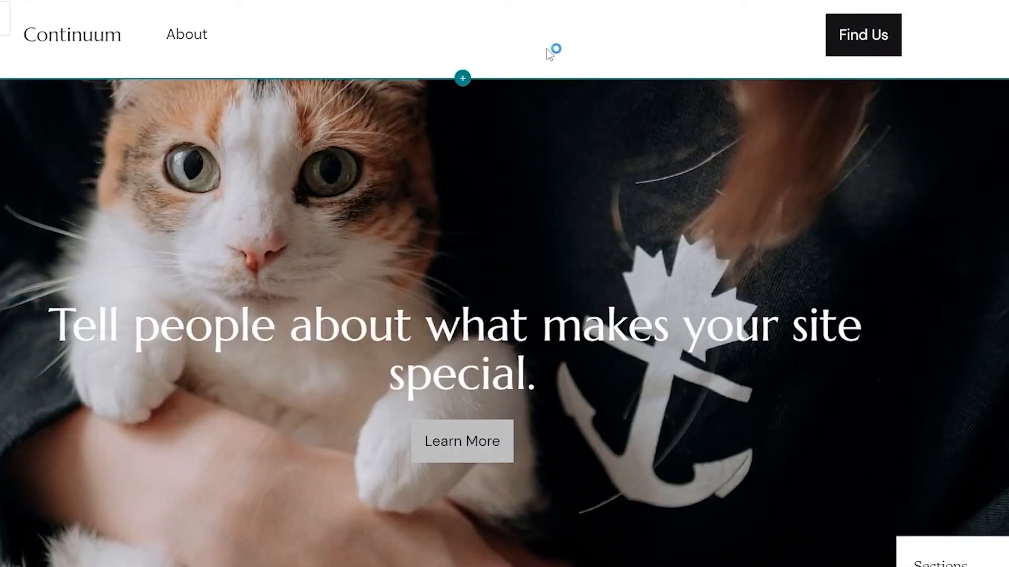
- Turn the header's Fixed Position off and on again, and check how the header behaves along the page
click(972, 563)
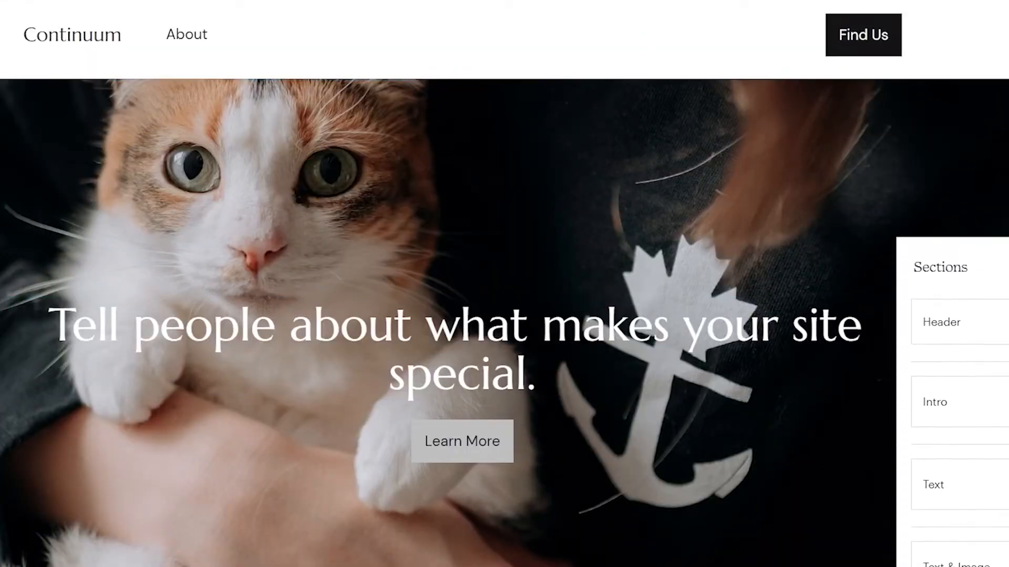
click(962, 311)
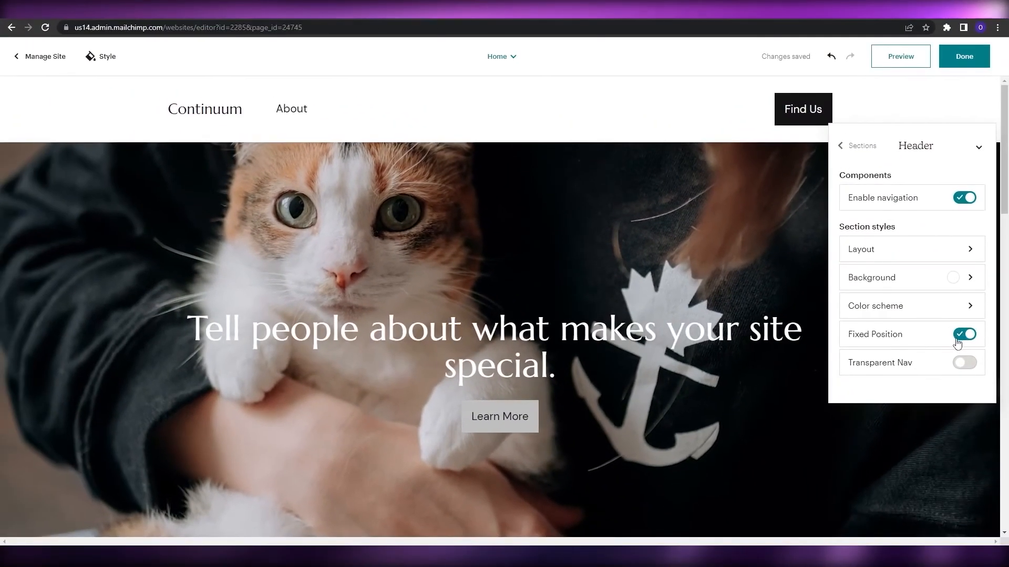
click(965, 334)
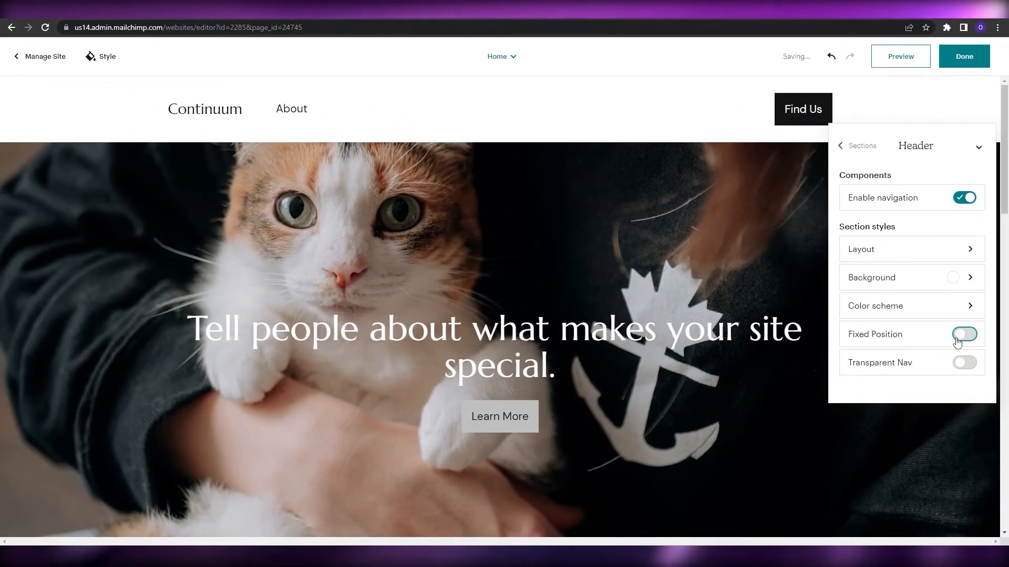
scroll(675, 293, down, 2)
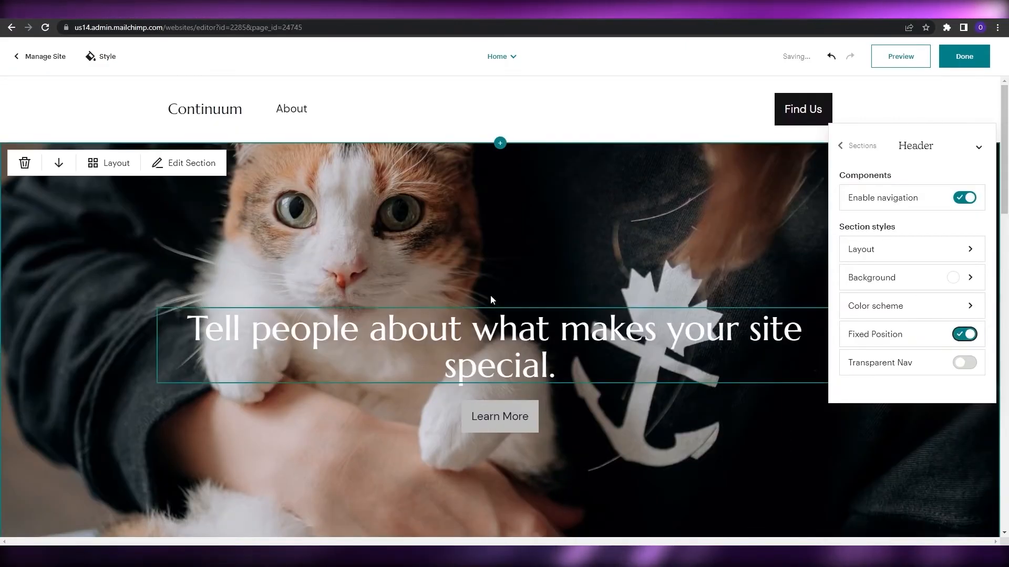
scroll(494, 295, down, 5)
scroll(517, 273, down, 4)
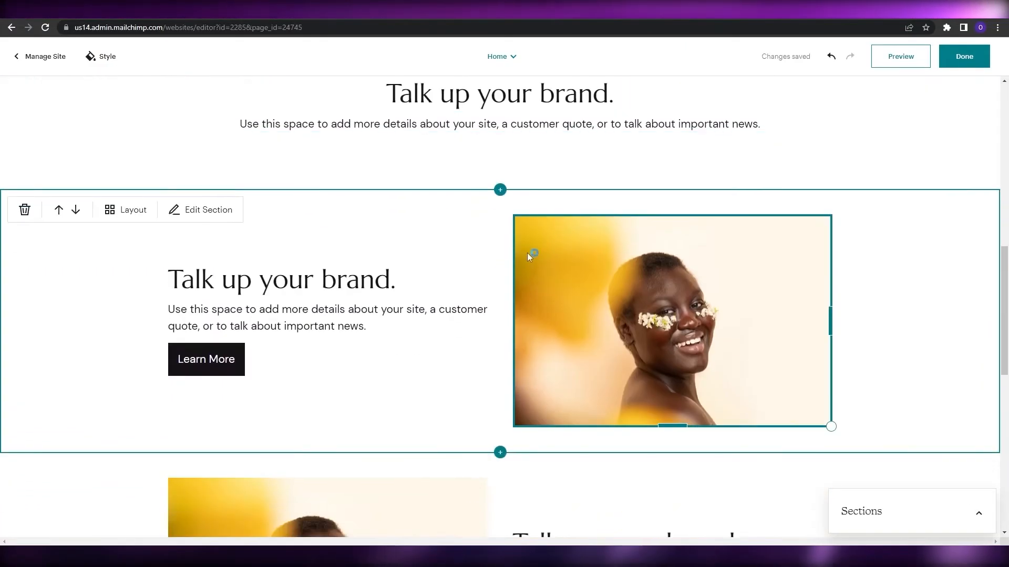
scroll(806, 155, up, 6)
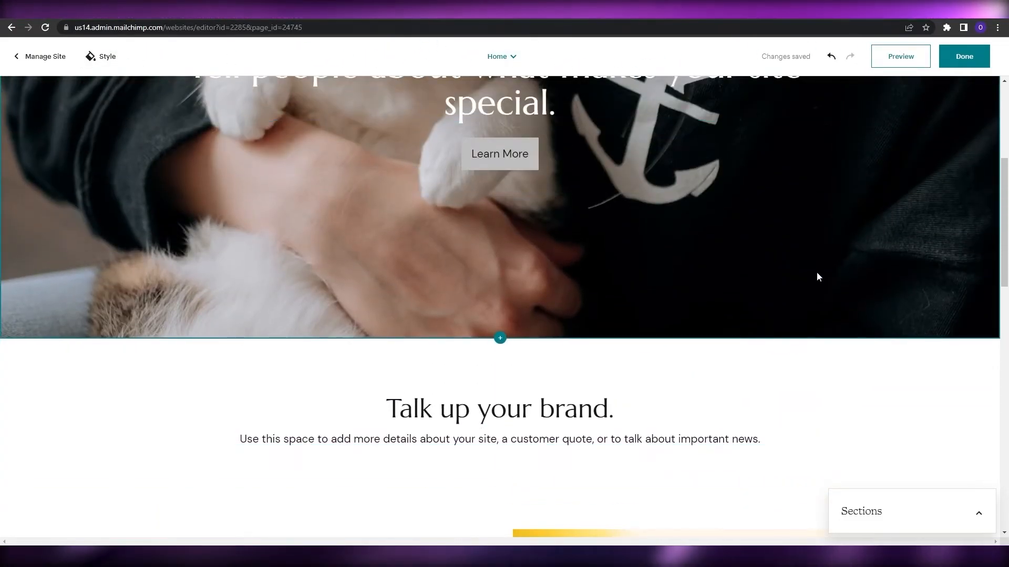
scroll(818, 277, up, 5)
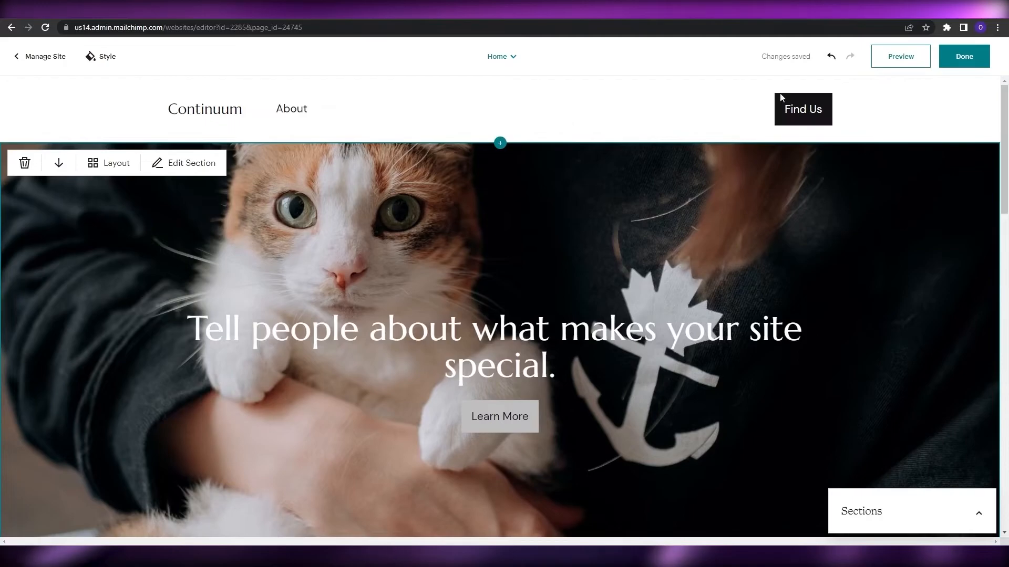
- Set the header's color scheme to the black one with white text and a grey button
click(979, 508)
click(917, 315)
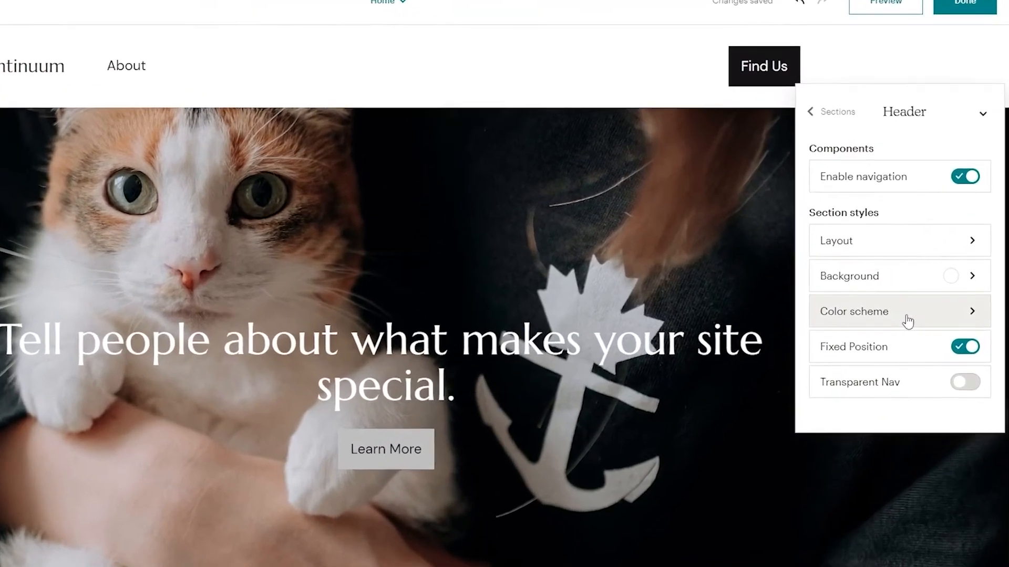
click(917, 310)
scroll(926, 329, down, 2)
click(891, 453)
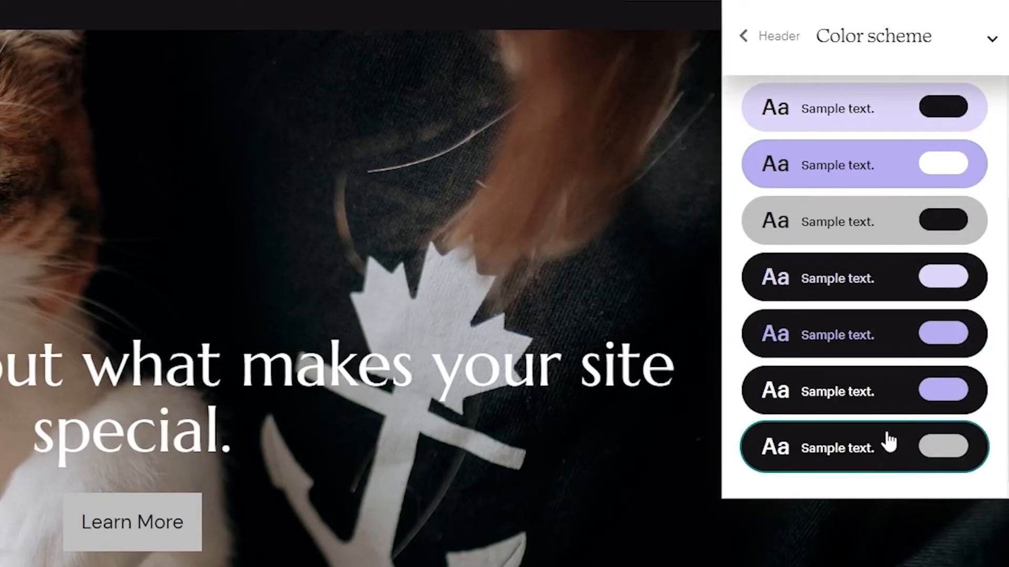
- Try the black, grey and purple color schemes on the header before returning to the black one with a grey button
click(850, 353)
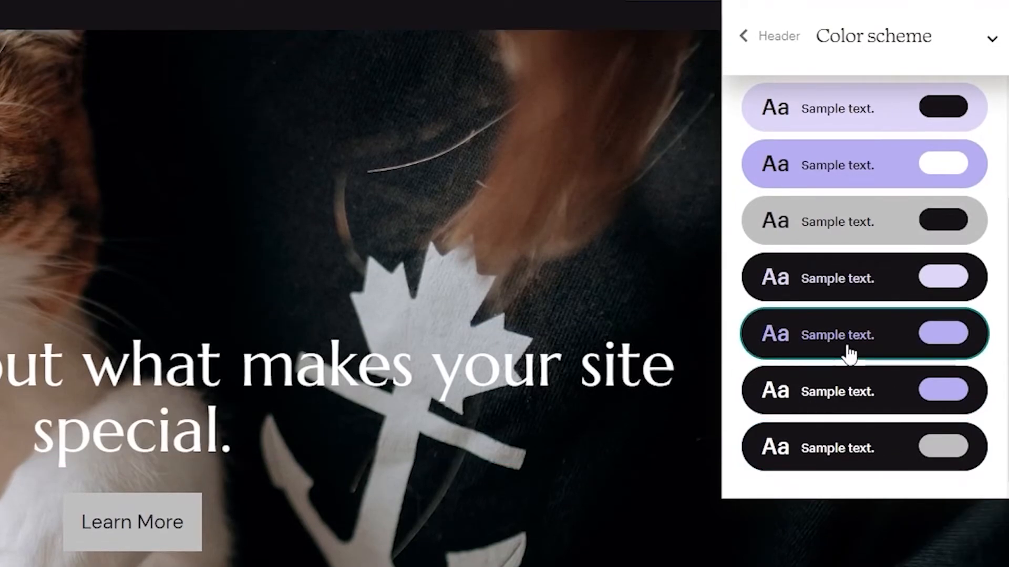
click(847, 281)
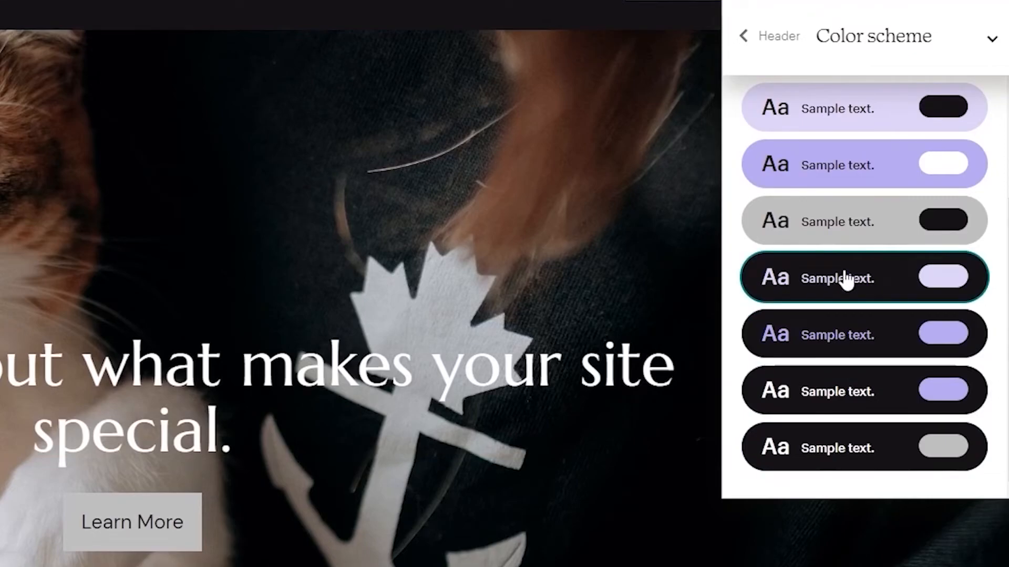
click(859, 237)
click(872, 169)
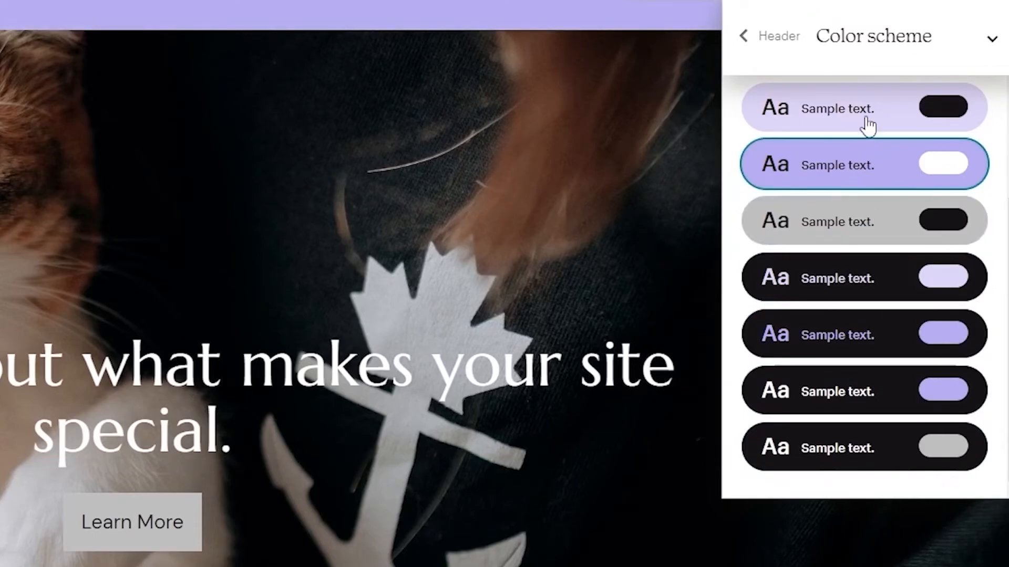
click(901, 461)
- Set the header's color scheme to the white one with black text and a black button, and return to the section list
scroll(912, 450, up, 3)
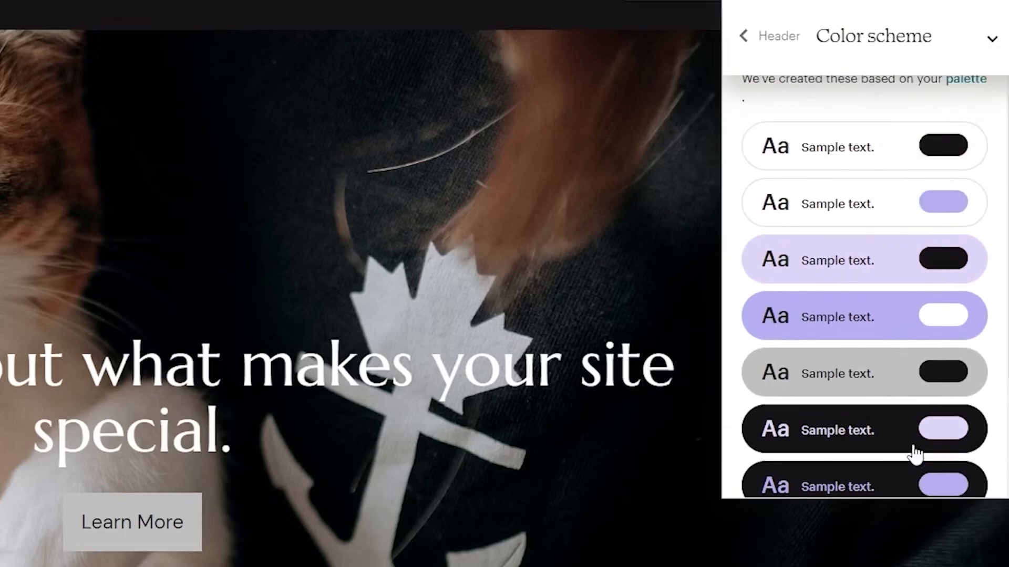
click(860, 220)
click(860, 161)
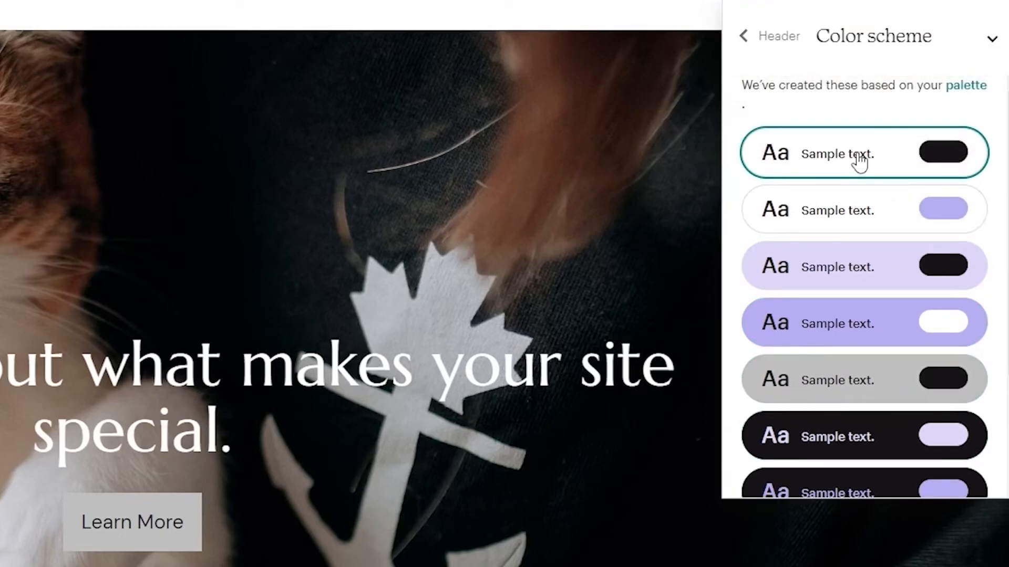
click(765, 42)
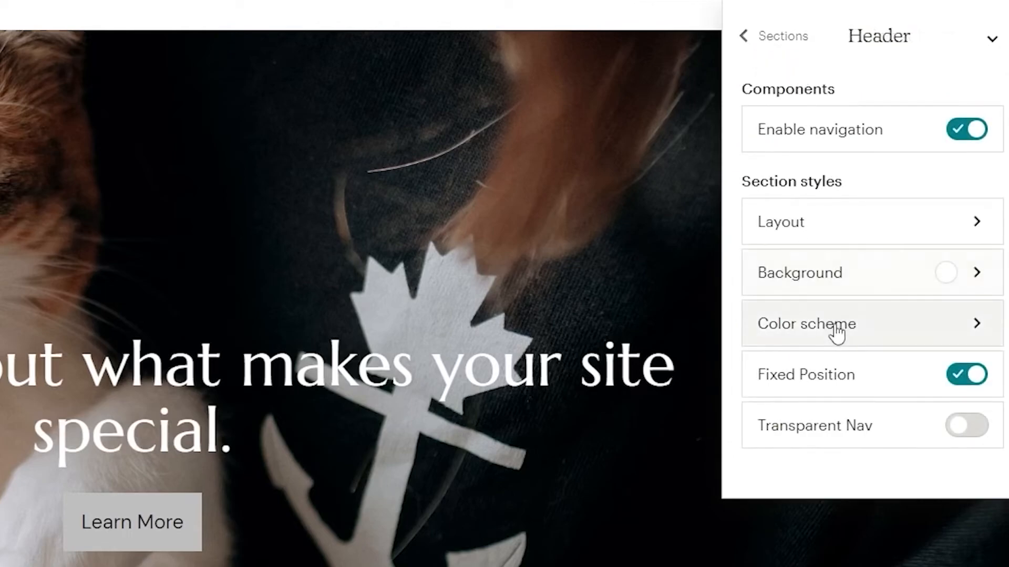
click(776, 44)
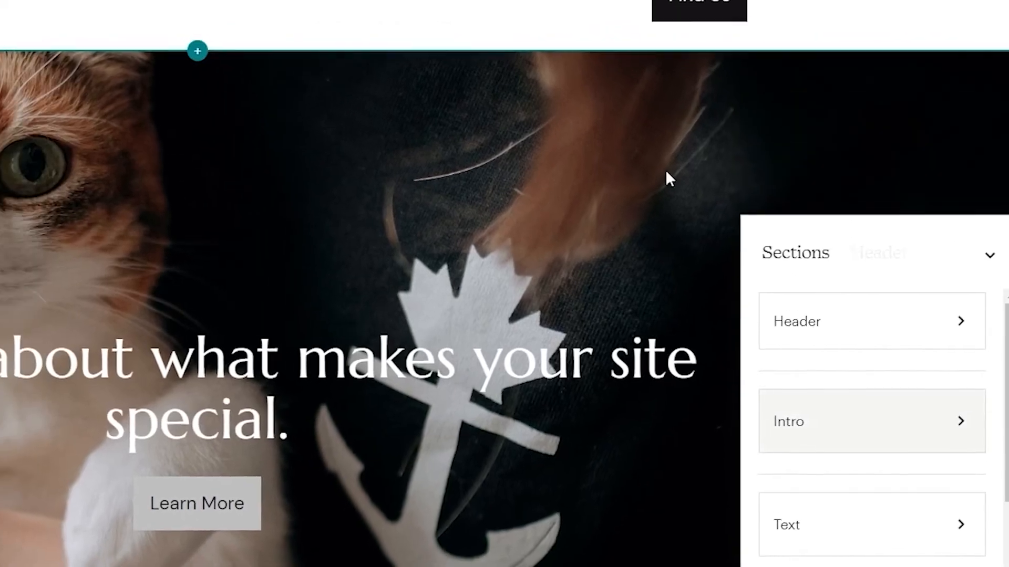
- Finish editing the Home page and publish the Continuum website, accepting the additional terms
click(256, 216)
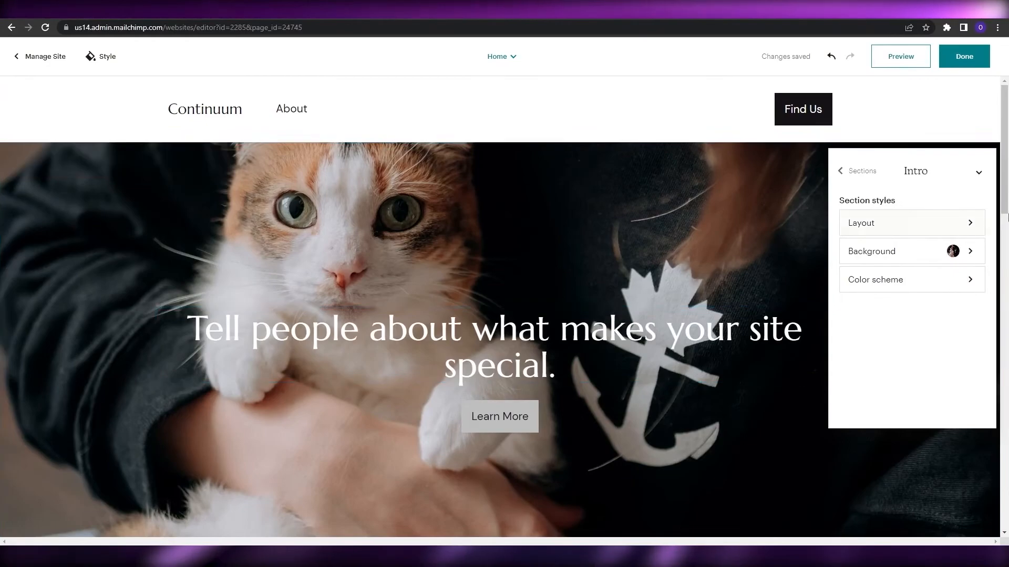
click(979, 173)
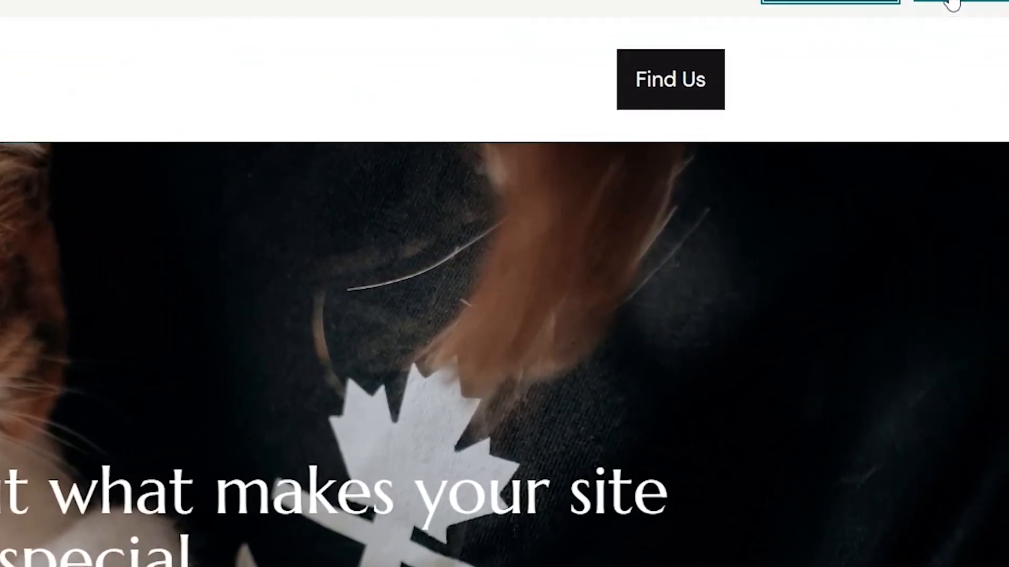
click(957, 63)
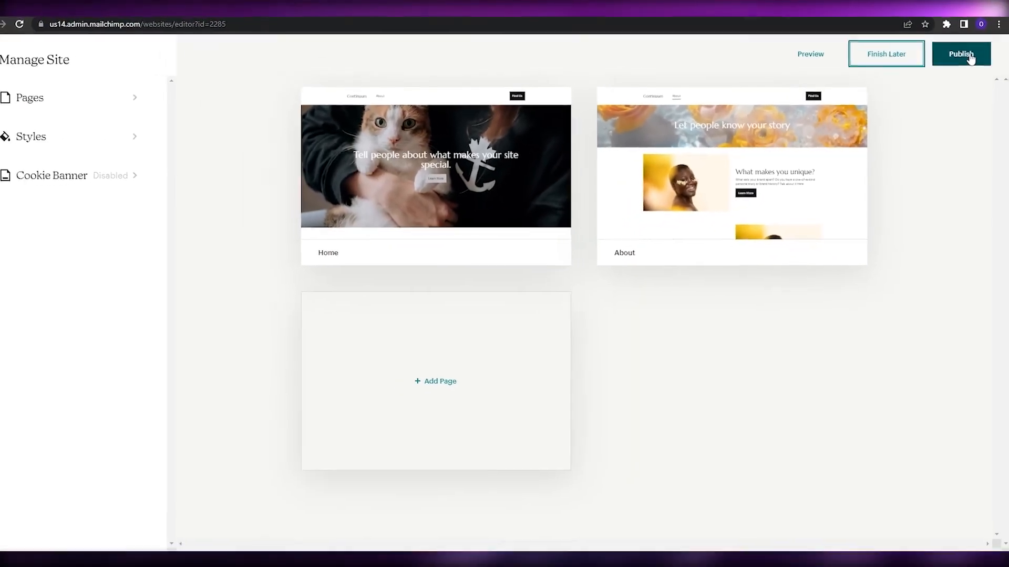
click(970, 59)
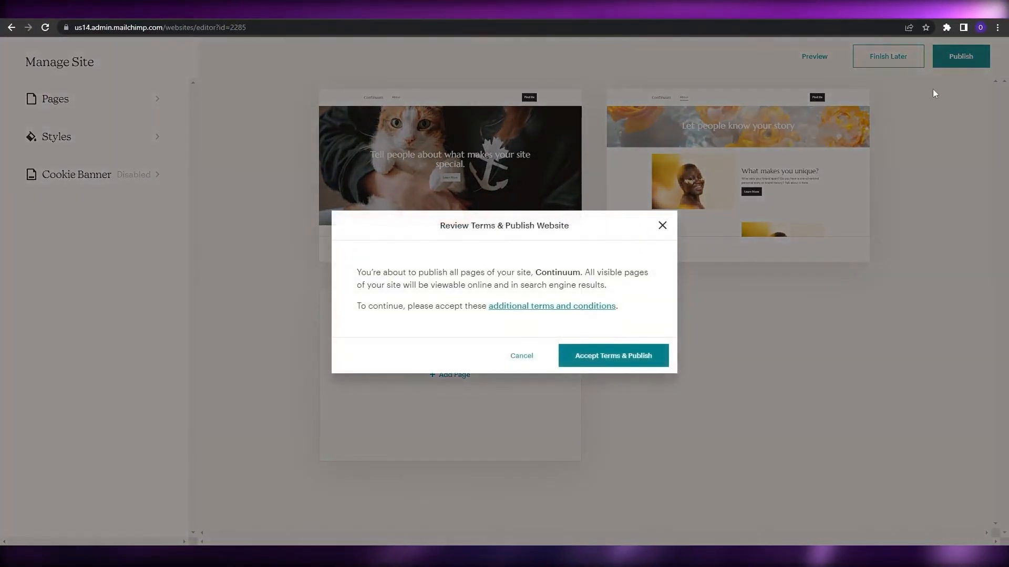
click(633, 357)
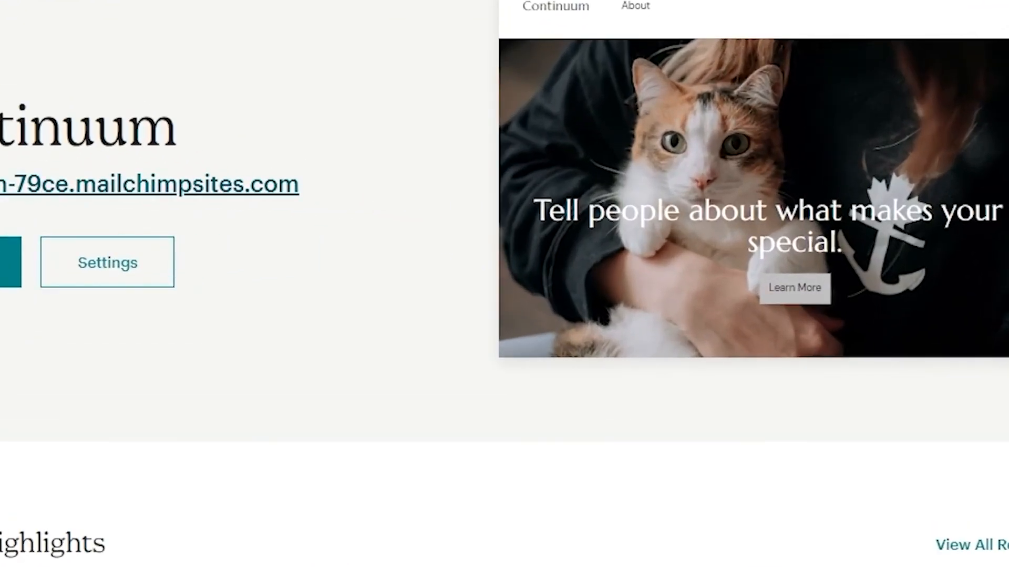
- Open the published site in a new tab and look through its home page
right_click(78, 199)
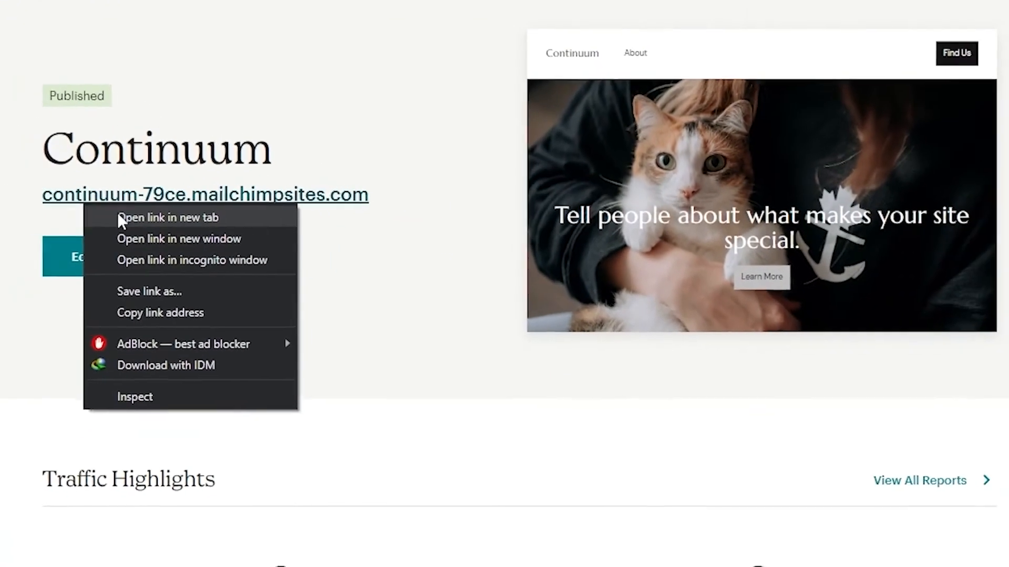
click(117, 219)
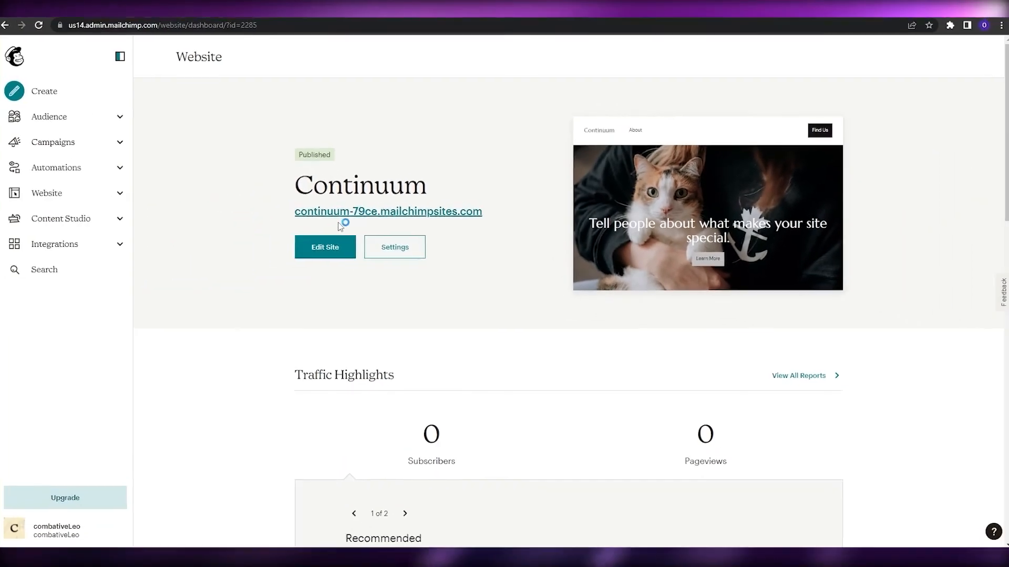
click(505, 10)
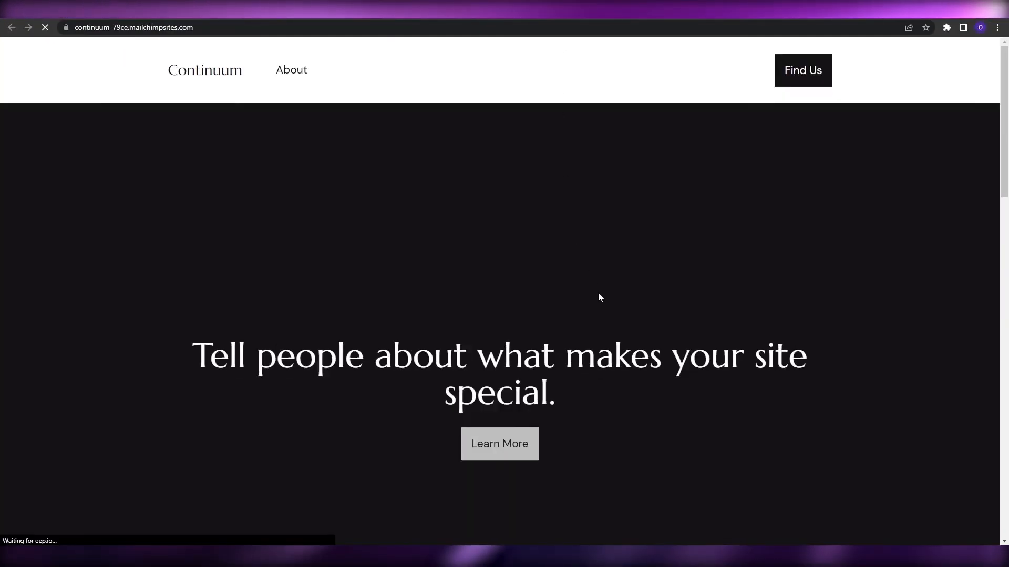
scroll(606, 310, down, 2)
scroll(607, 309, down, 13)
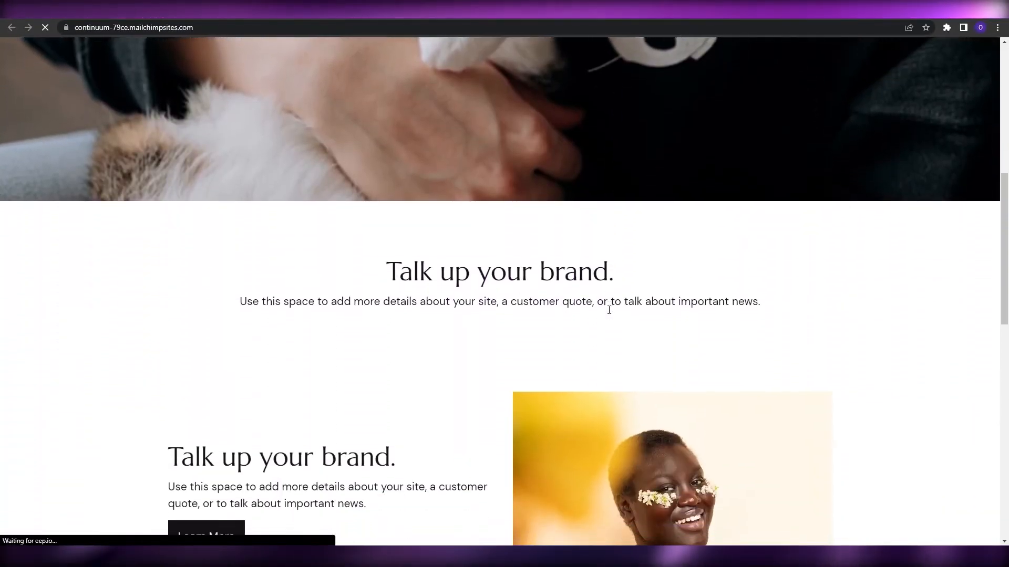
scroll(609, 310, down, 3)
scroll(609, 311, up, 15)
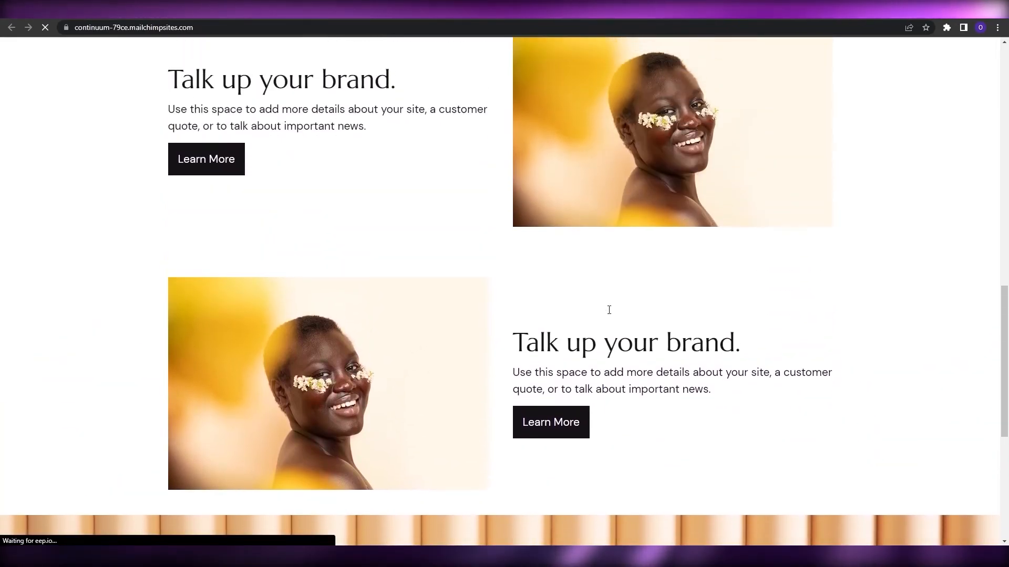
scroll(610, 294, up, 3)
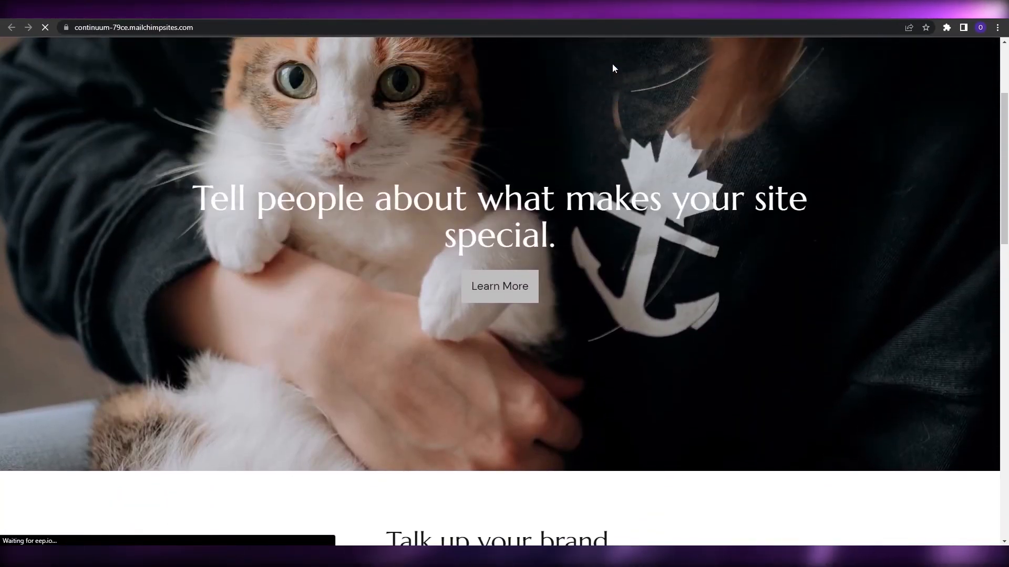
scroll(614, 79, up, 3)
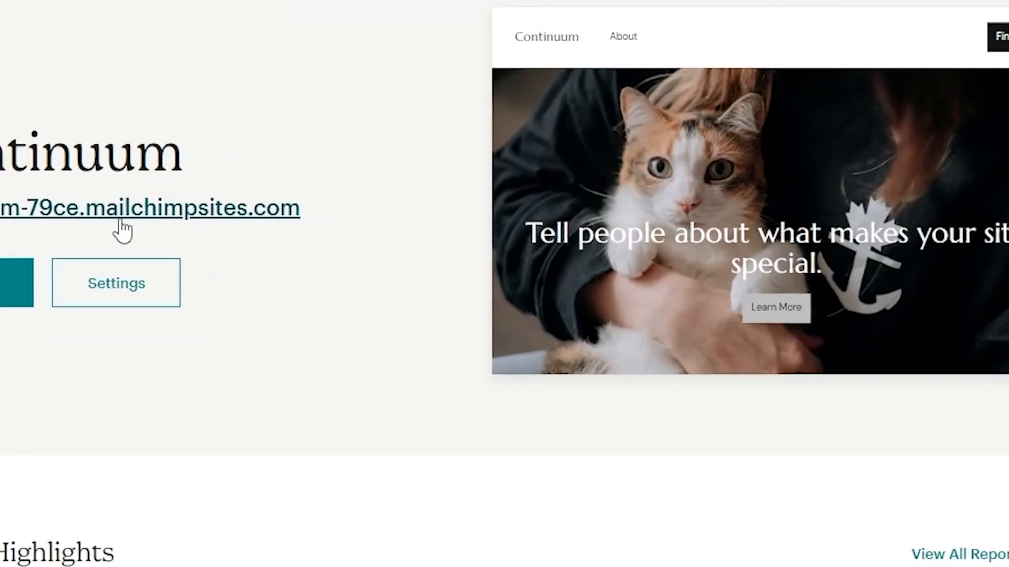
- Try to change the site's Mailchimp domain to continuum.mailchimpsites.com in the website settings, and return to the website dashboard
click(74, 293)
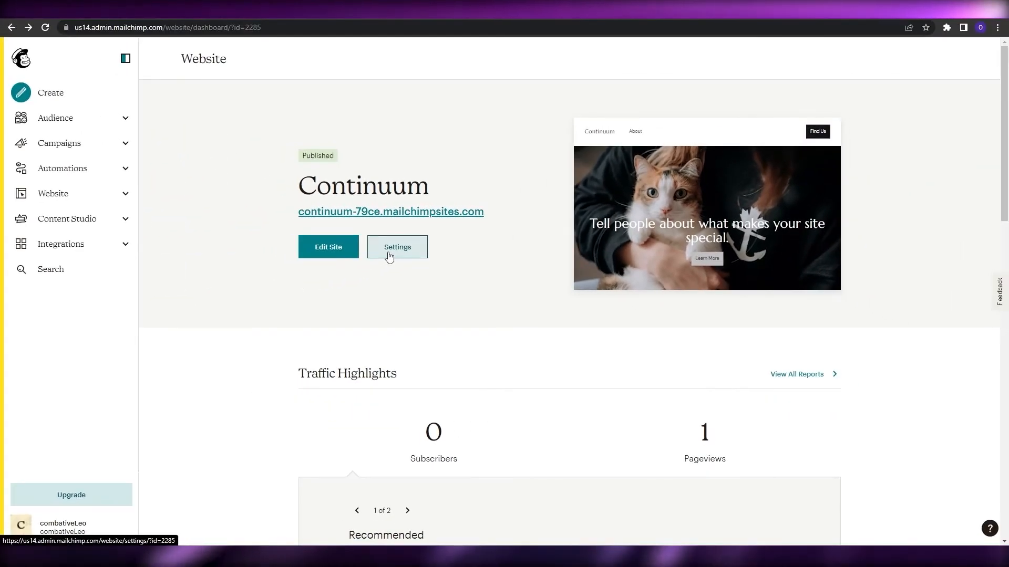
click(389, 256)
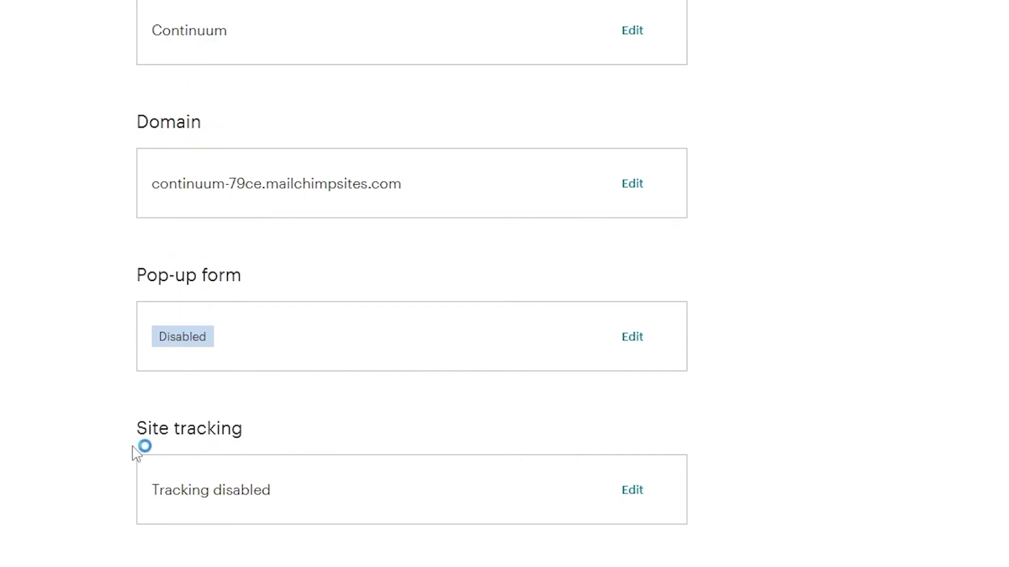
scroll(121, 529, down, 1)
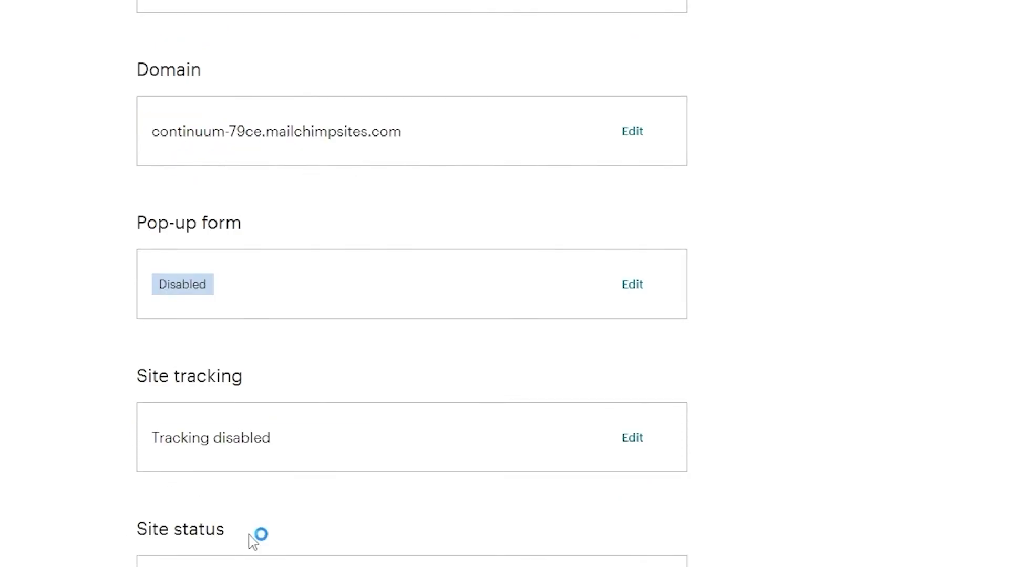
scroll(256, 535, up, 1)
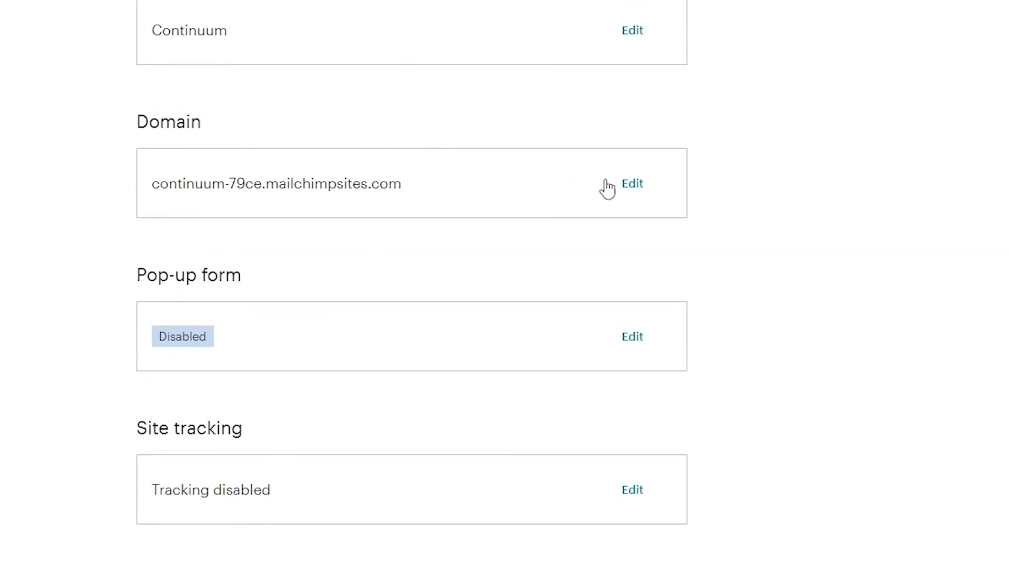
click(643, 189)
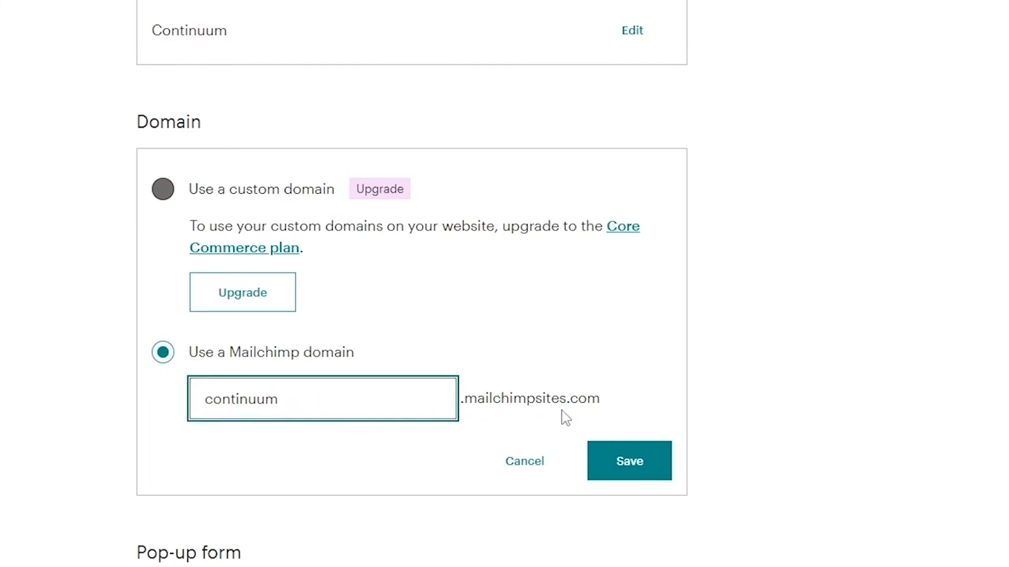
click(630, 475)
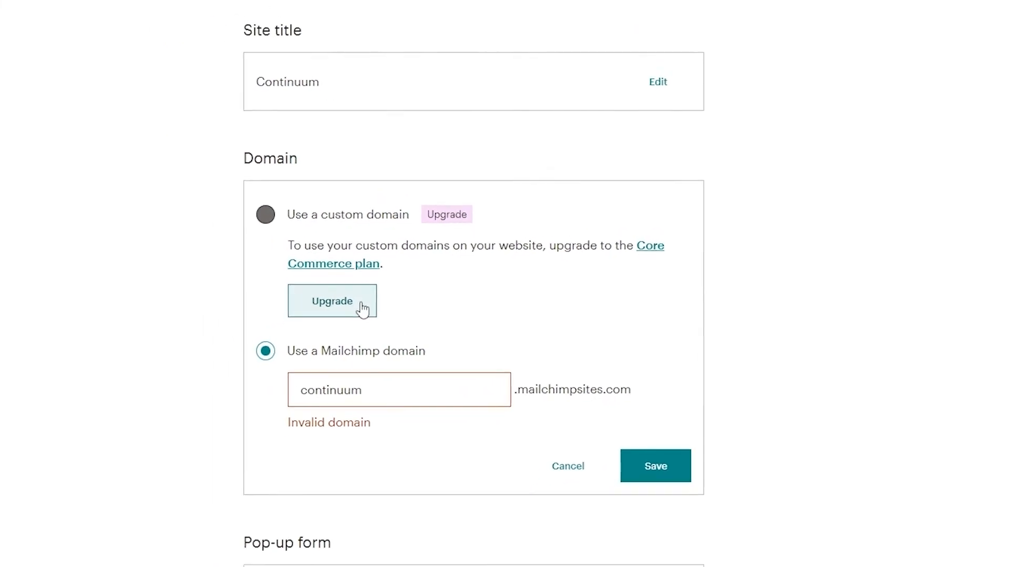
click(114, 287)
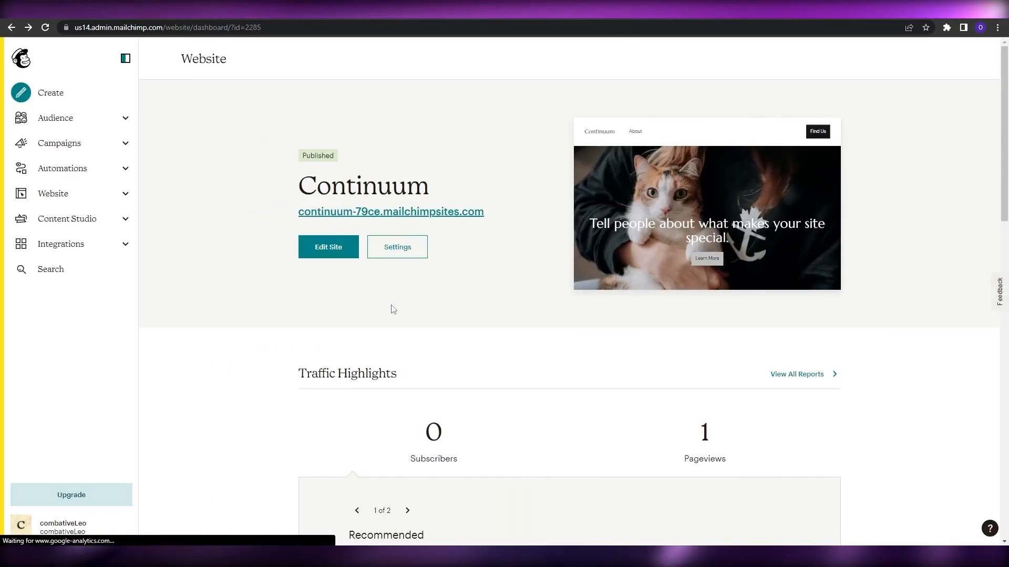